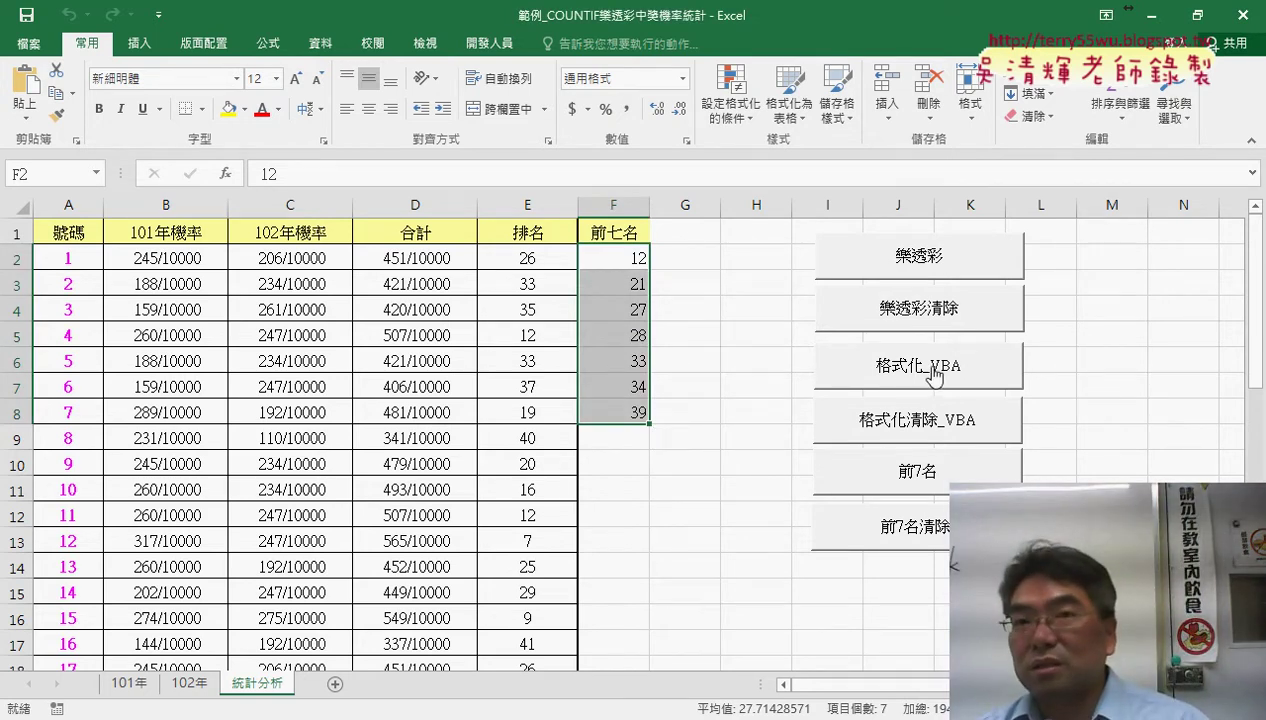
# Open the 前7名 button's assigned macro in the VBA editor and delete its old body lines.
pyautogui.rightClick(936, 482)
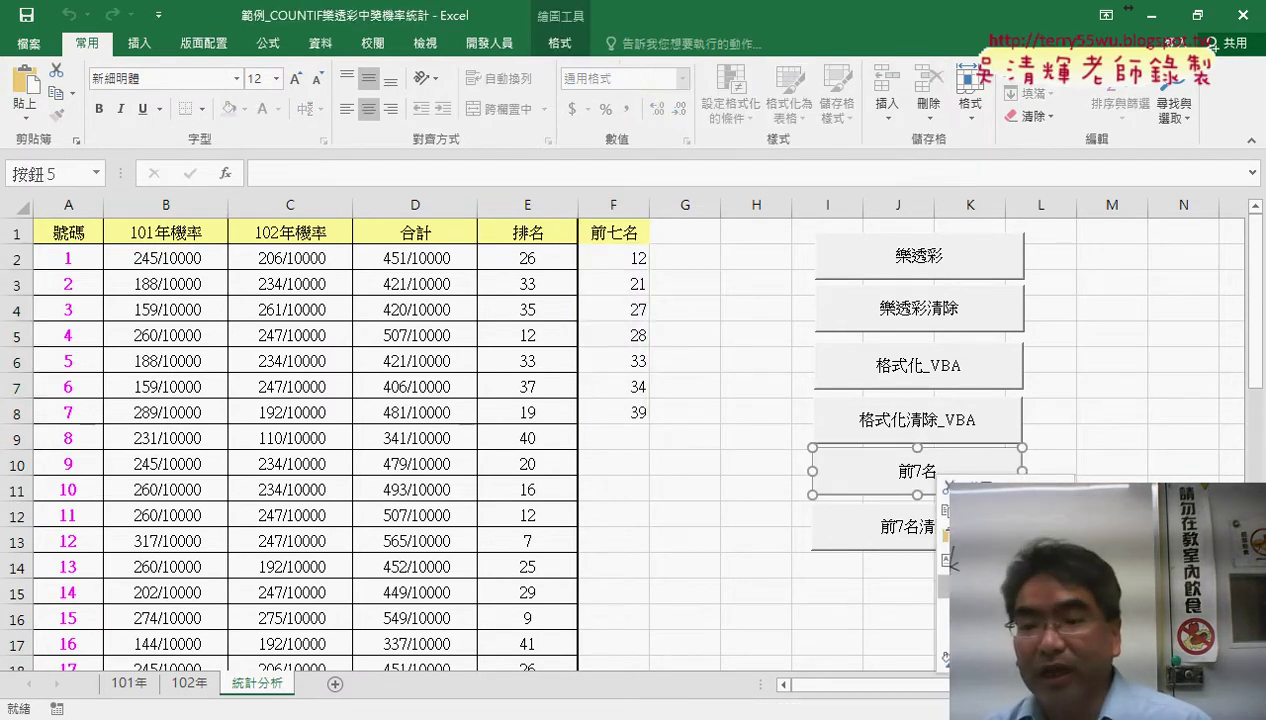
pyautogui.click(934, 629)
pyautogui.click(1148, 373)
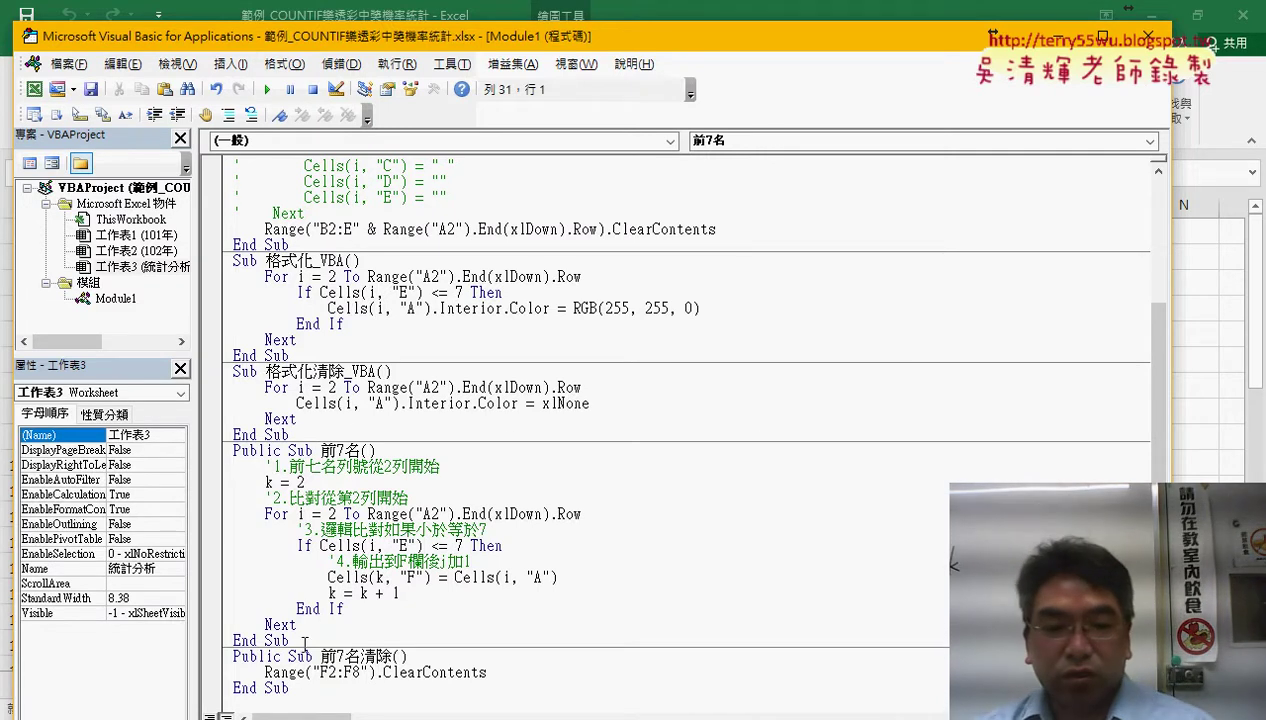
pyautogui.moveTo(300, 624); pyautogui.dragTo(221, 464)
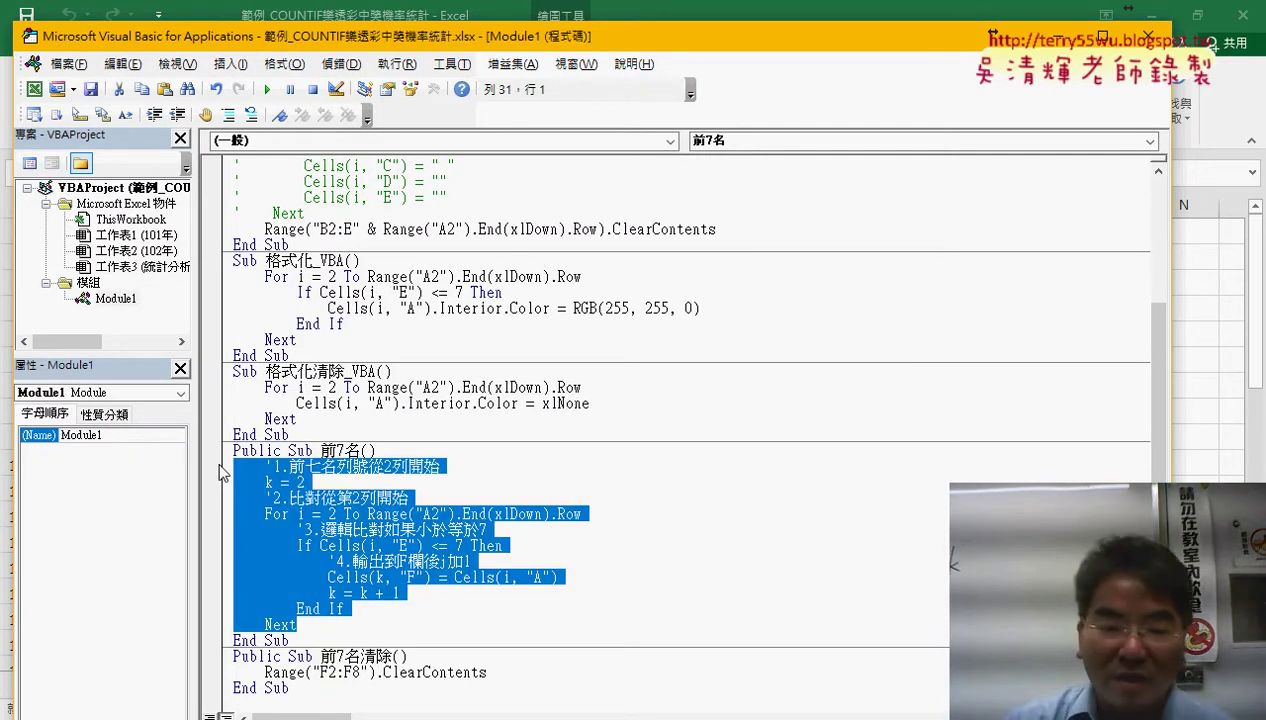
pyautogui.press('Delete')
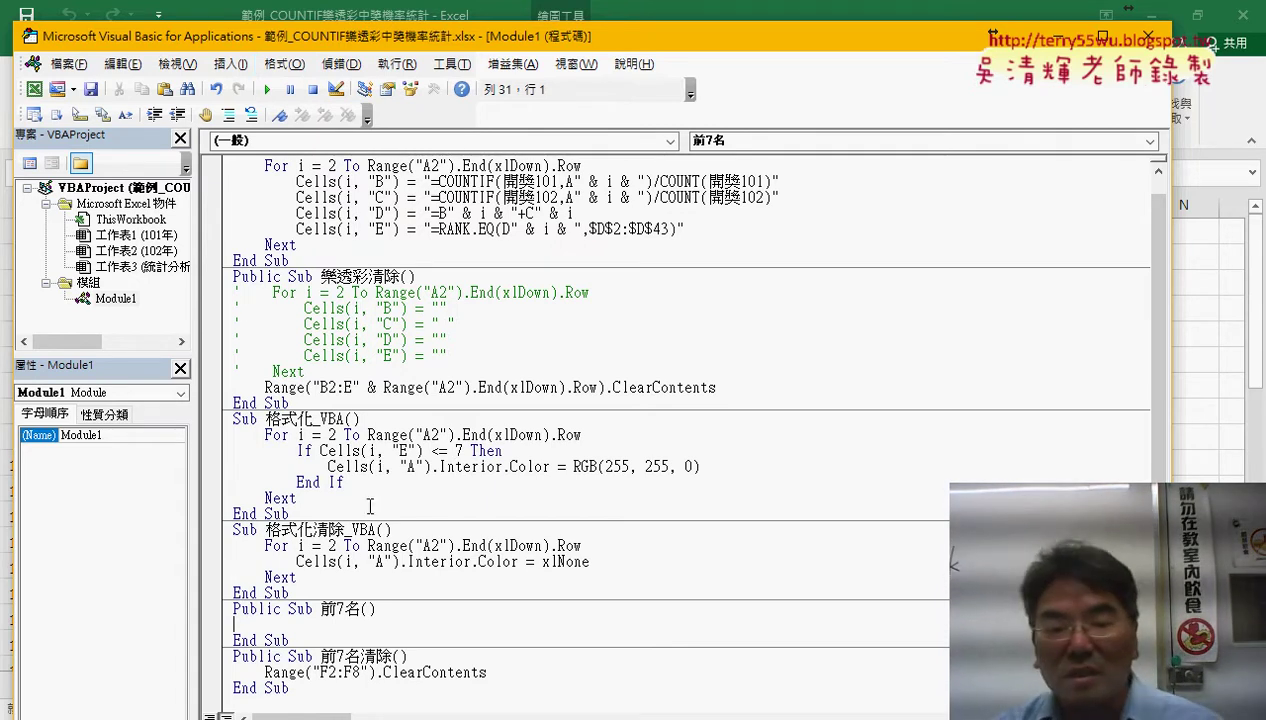
# Copy the For…Next loop from 格式化_VBA into the empty 前7名 sub.
pyautogui.moveTo(320, 608); pyautogui.dragTo(360, 608)
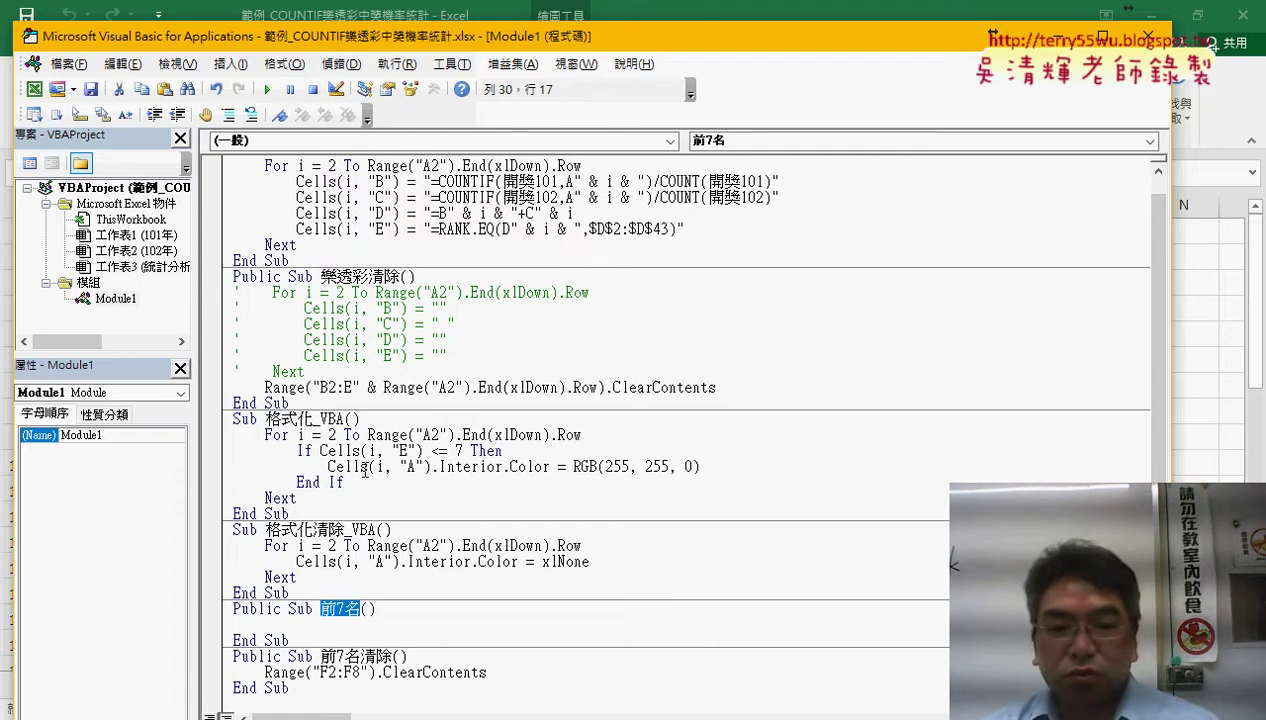
pyautogui.moveTo(298, 498); pyautogui.dragTo(236, 443)
pyautogui.hotkey('ctrl', 'c')
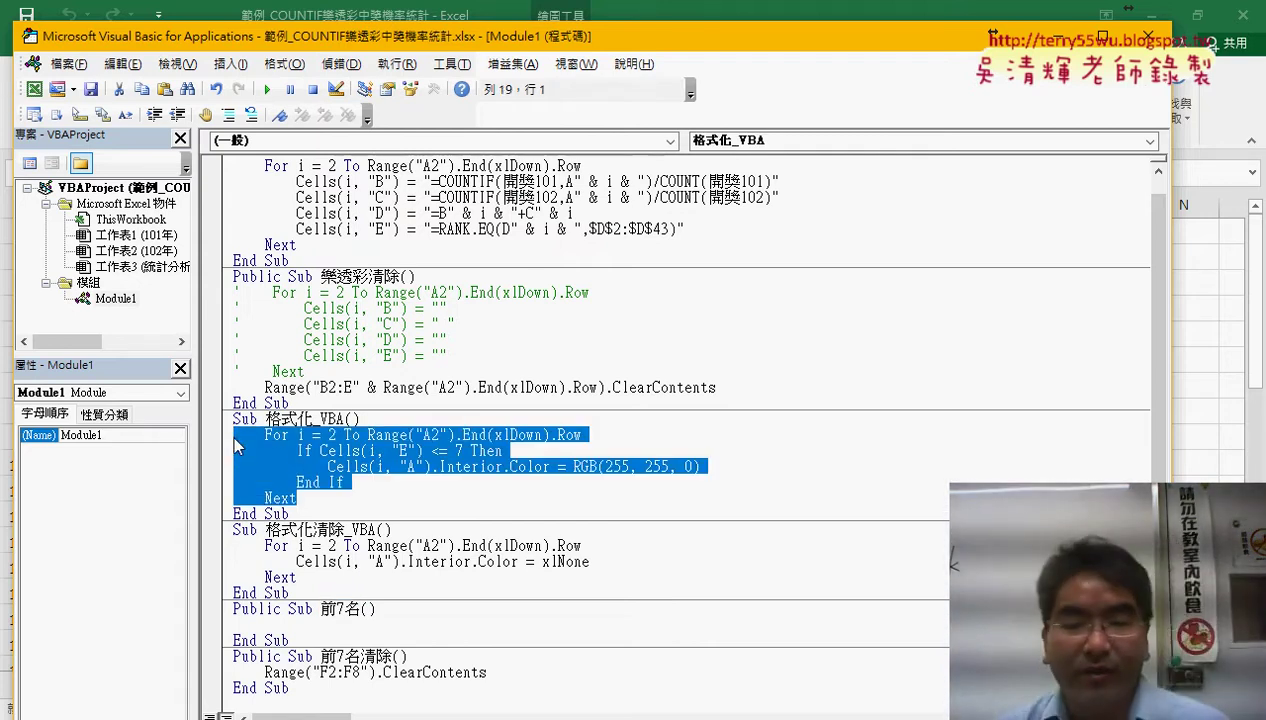
pyautogui.click(252, 625)
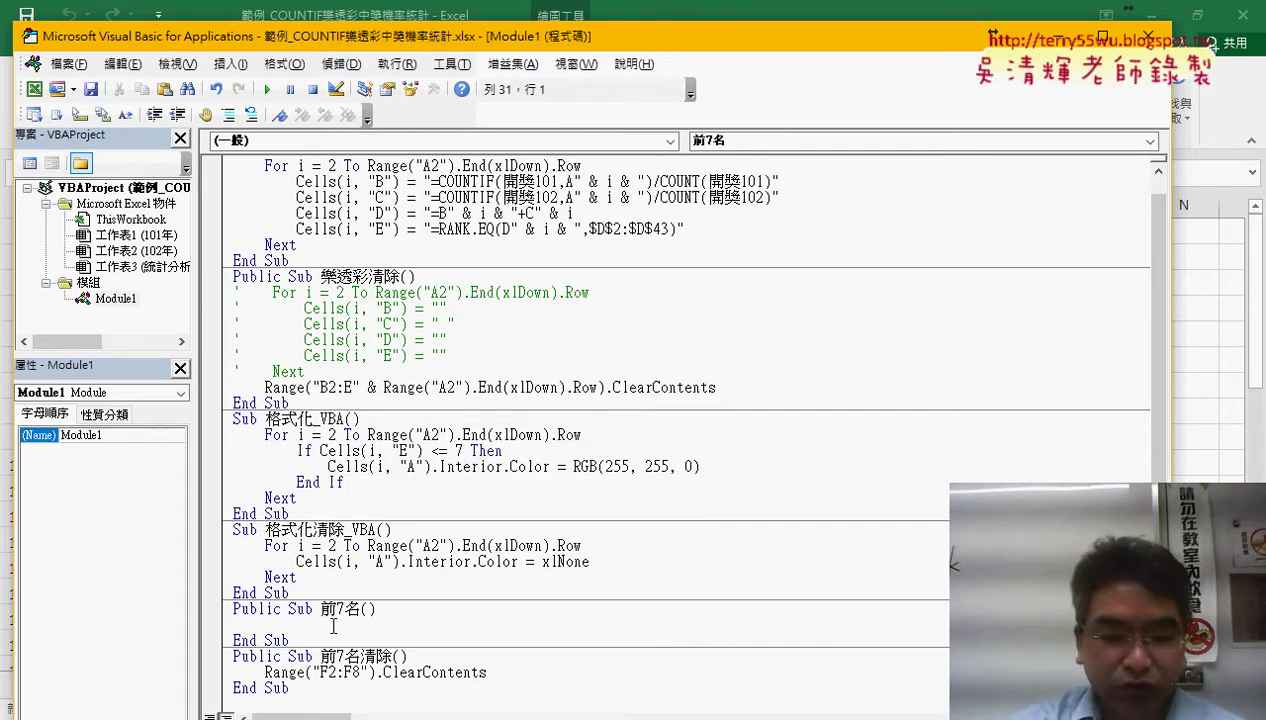
pyautogui.hotkey('ctrl', 'v')
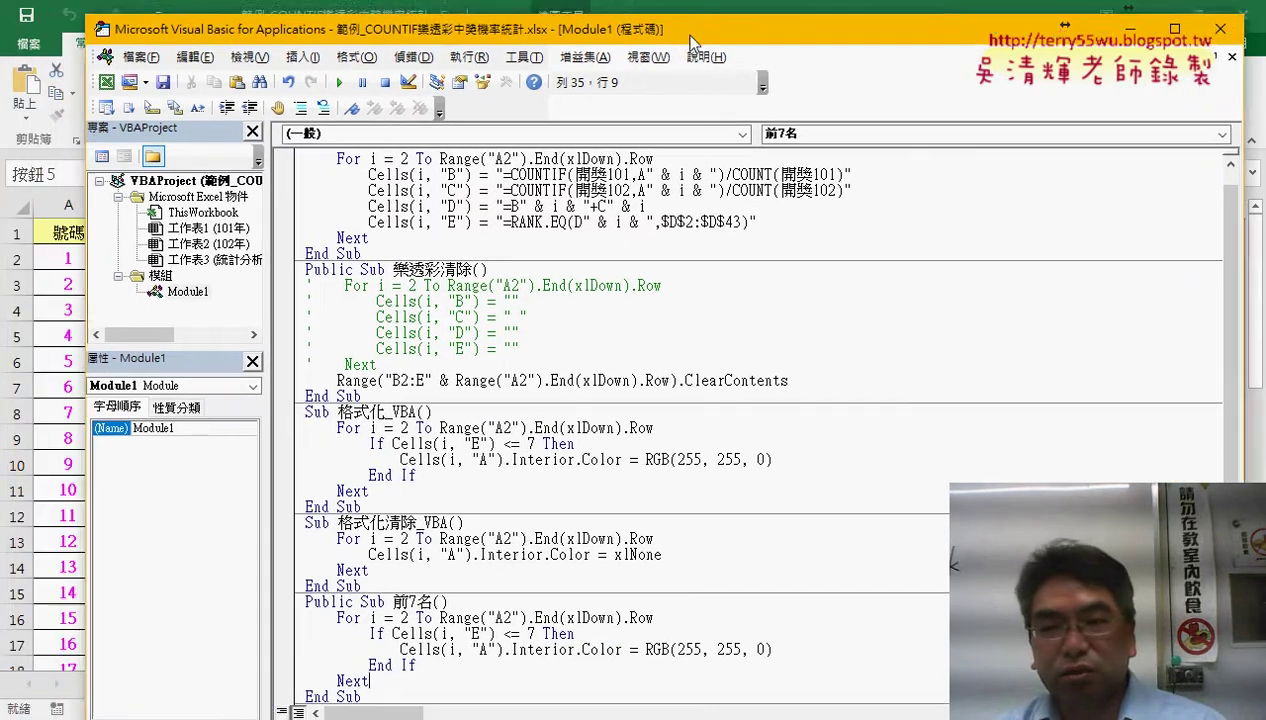
# Narrow and move the VBA editor beside the 統計分析 sheet, back on the 前7名 procedure.
pyautogui.moveTo(614, 40); pyautogui.dragTo(705, 28)
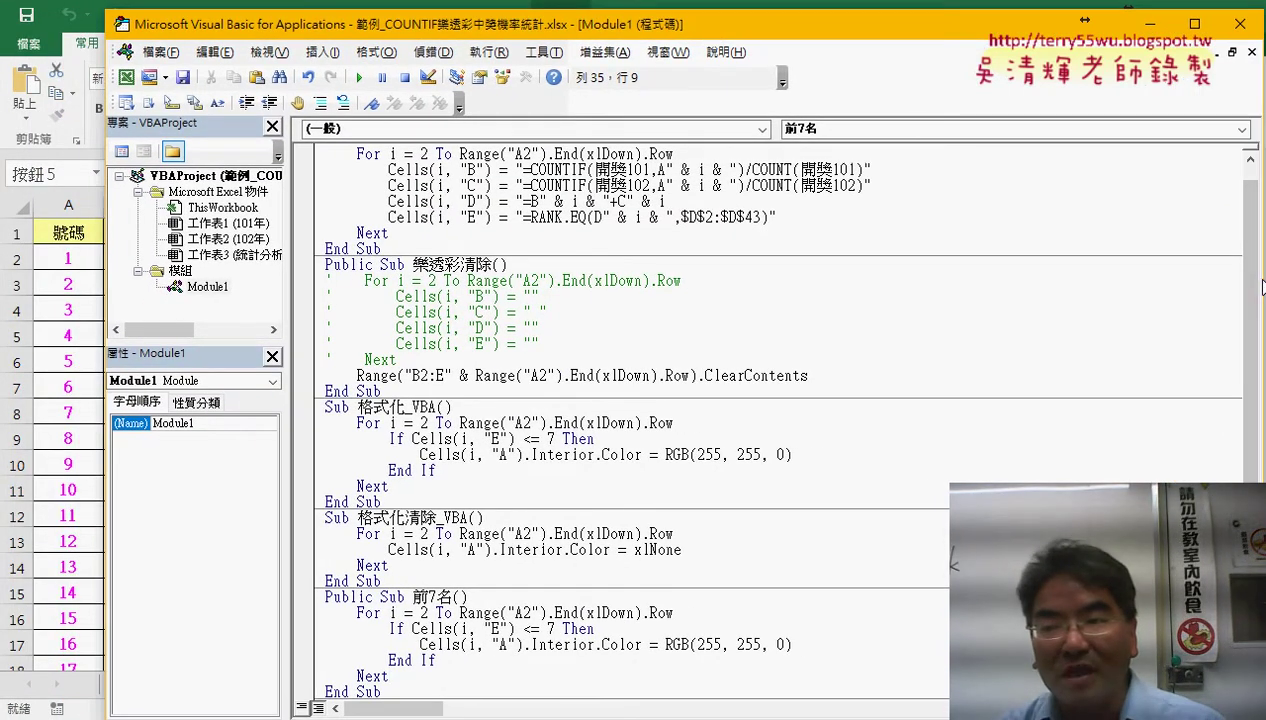
pyautogui.moveTo(1256, 281); pyautogui.dragTo(994, 281)
pyautogui.moveTo(533, 36); pyautogui.dragTo(850, 28)
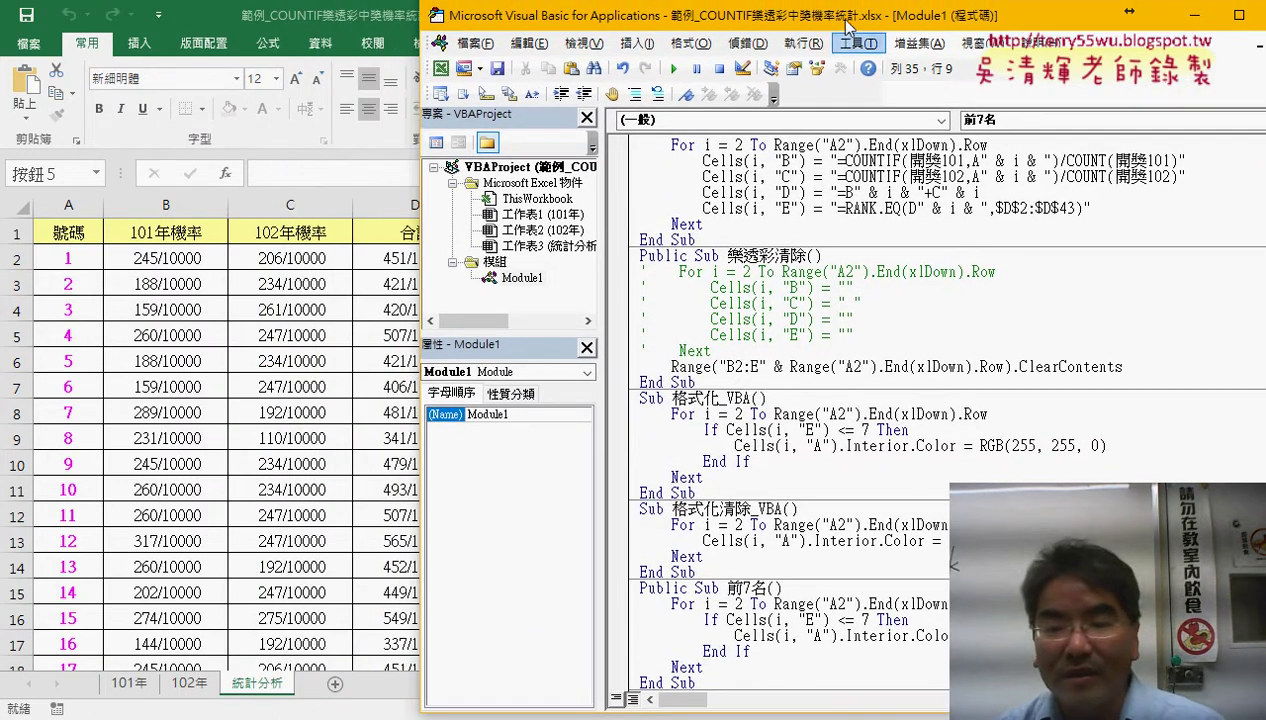
pyautogui.scroll(-1, 800, 582)
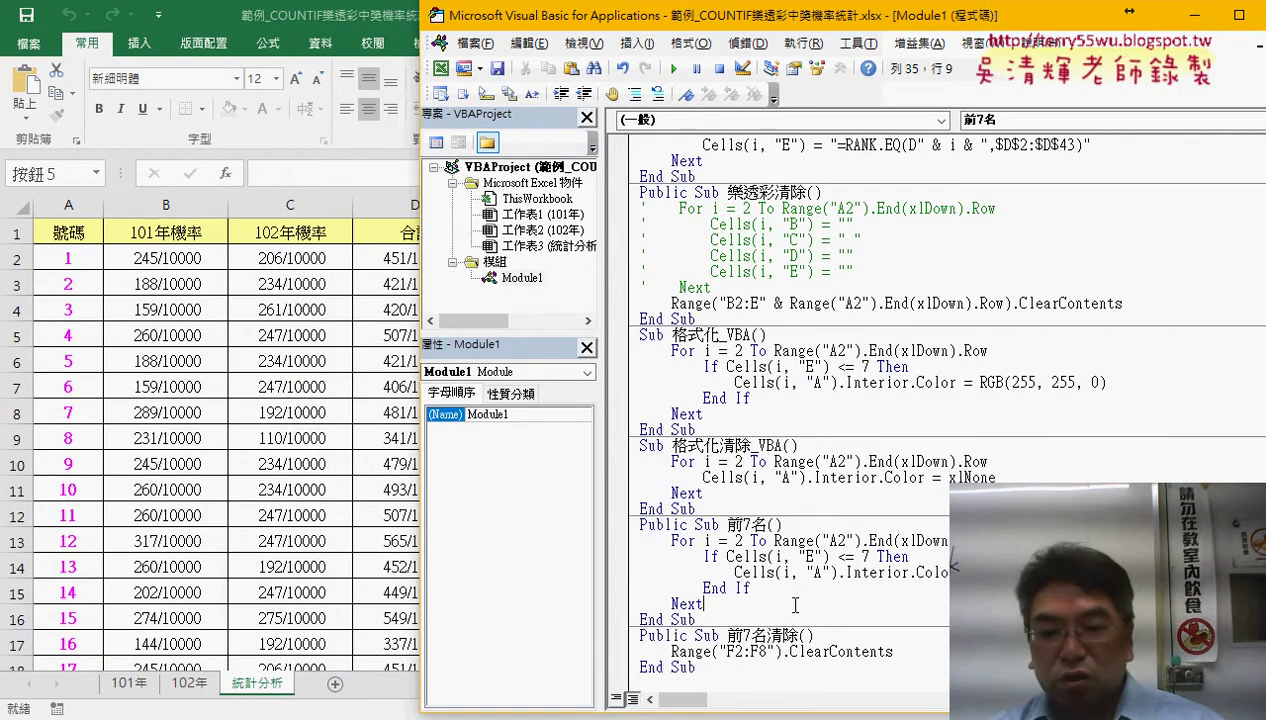
pyautogui.press('Down')
pyautogui.press('Down')
pyautogui.press('Down')
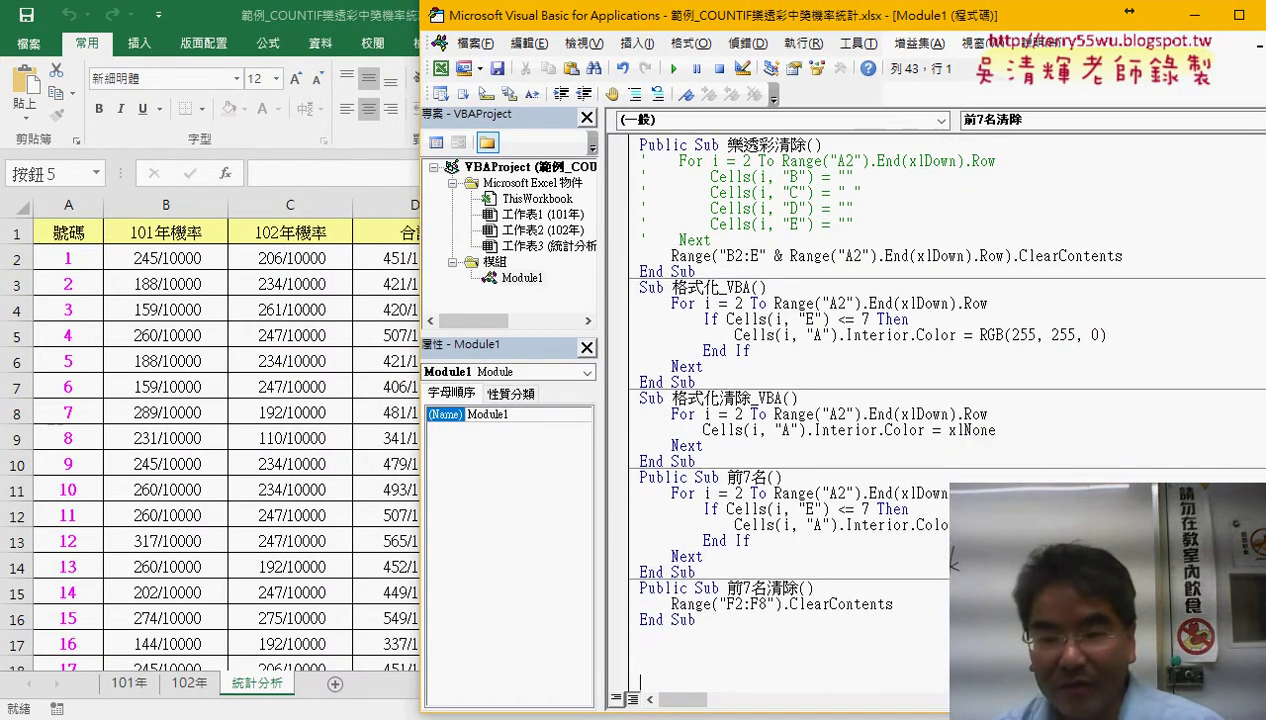
pyautogui.press('Down')
pyautogui.press('Down')
pyautogui.press('Down')
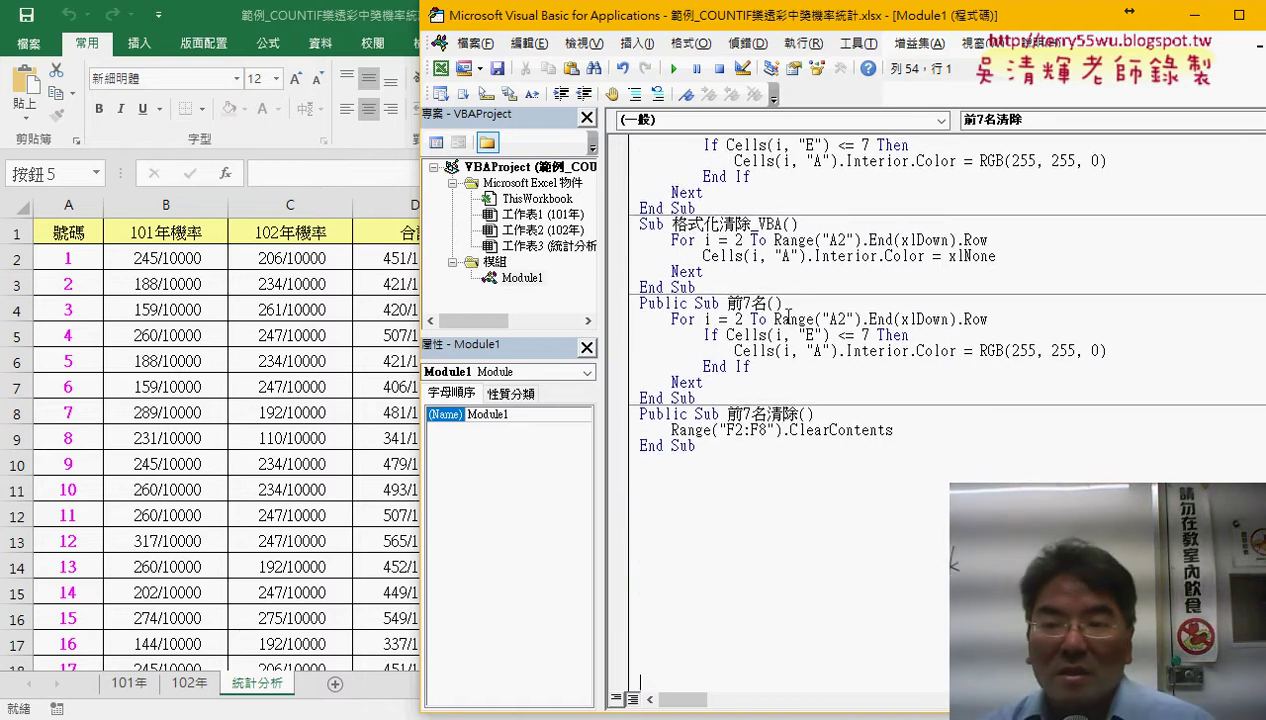
pyautogui.click(746, 304)
pyautogui.moveTo(752, 19); pyautogui.dragTo(980, 18)
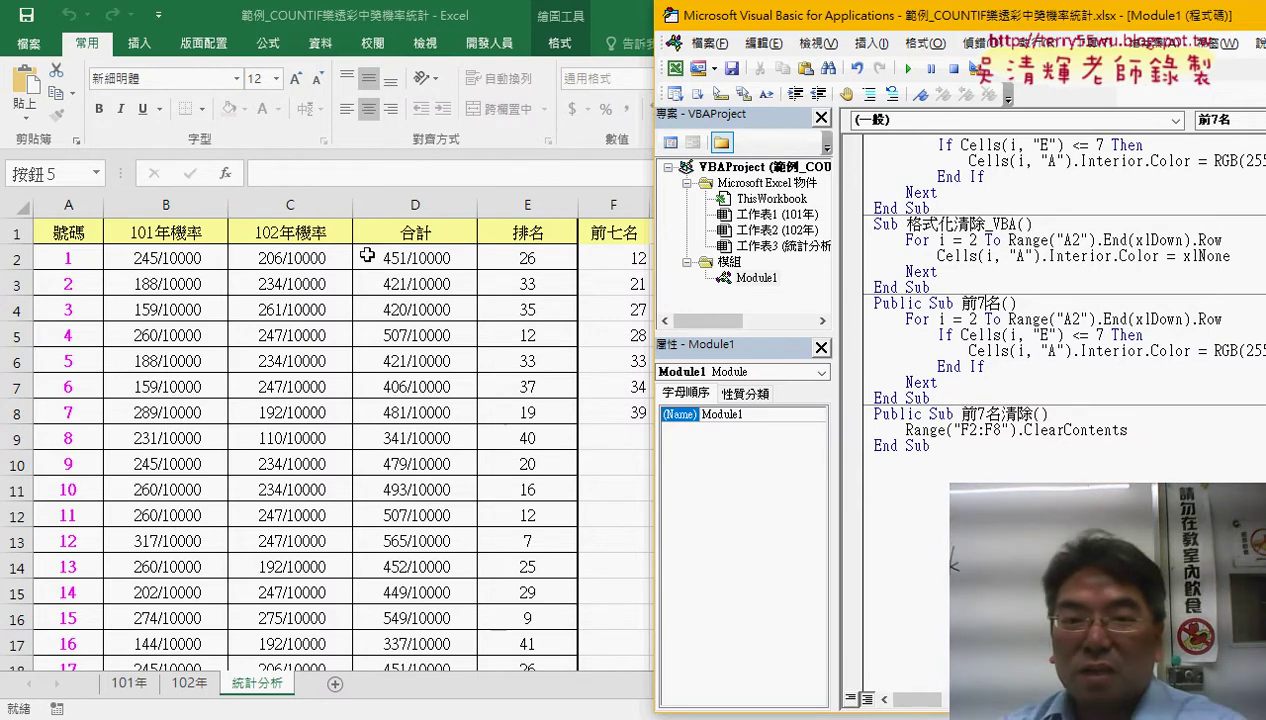
pyautogui.click(1081, 321)
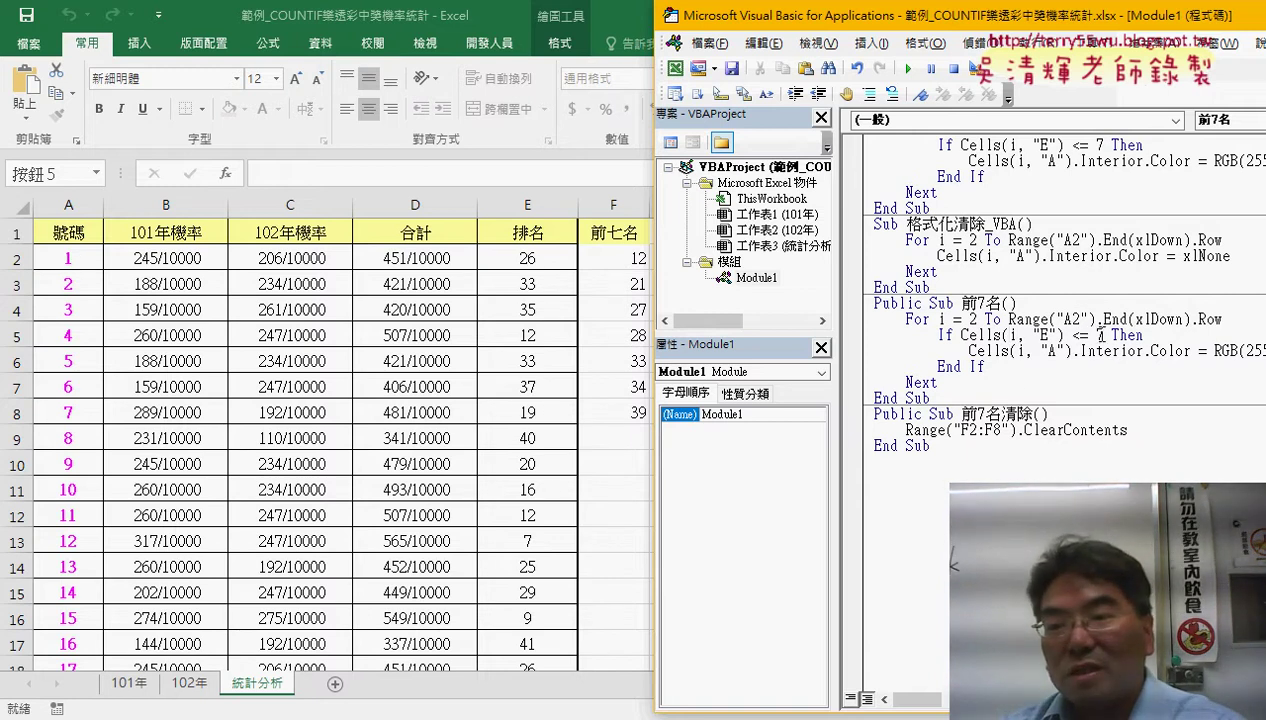
pyautogui.moveTo(1101, 335); pyautogui.dragTo(962, 335)
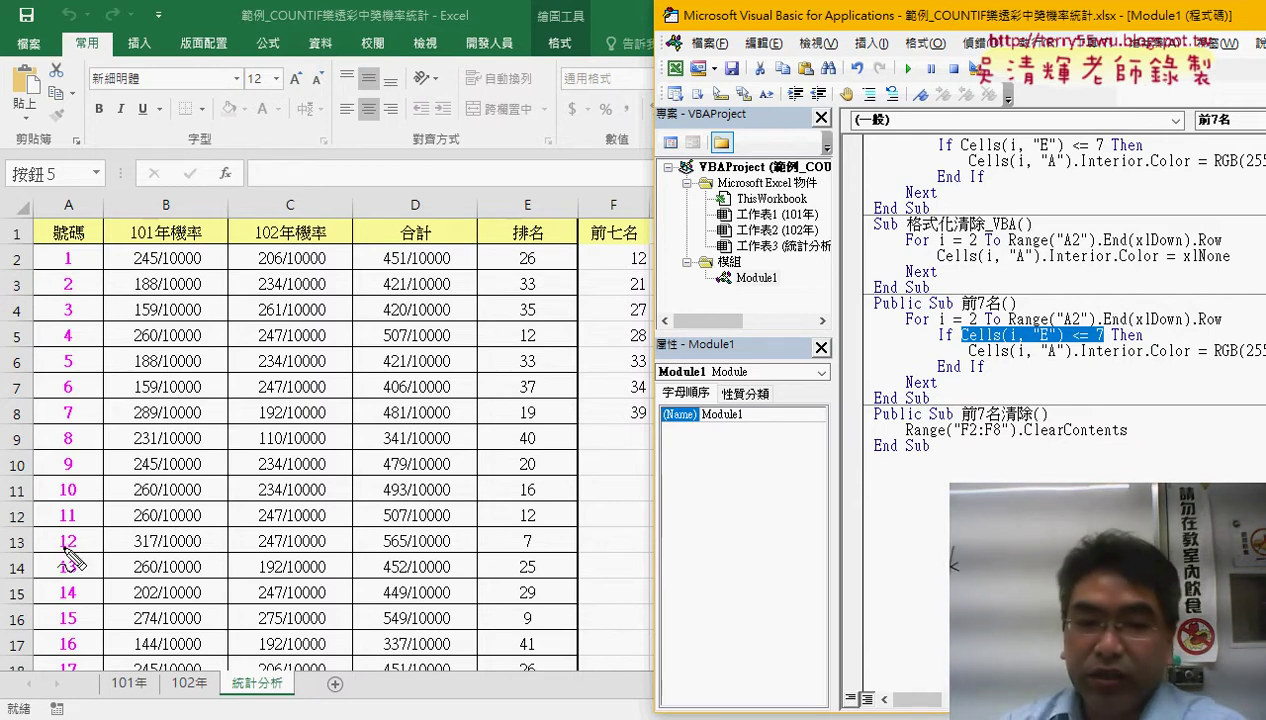
pyautogui.moveTo(58, 224); pyautogui.dragTo(88, 212)
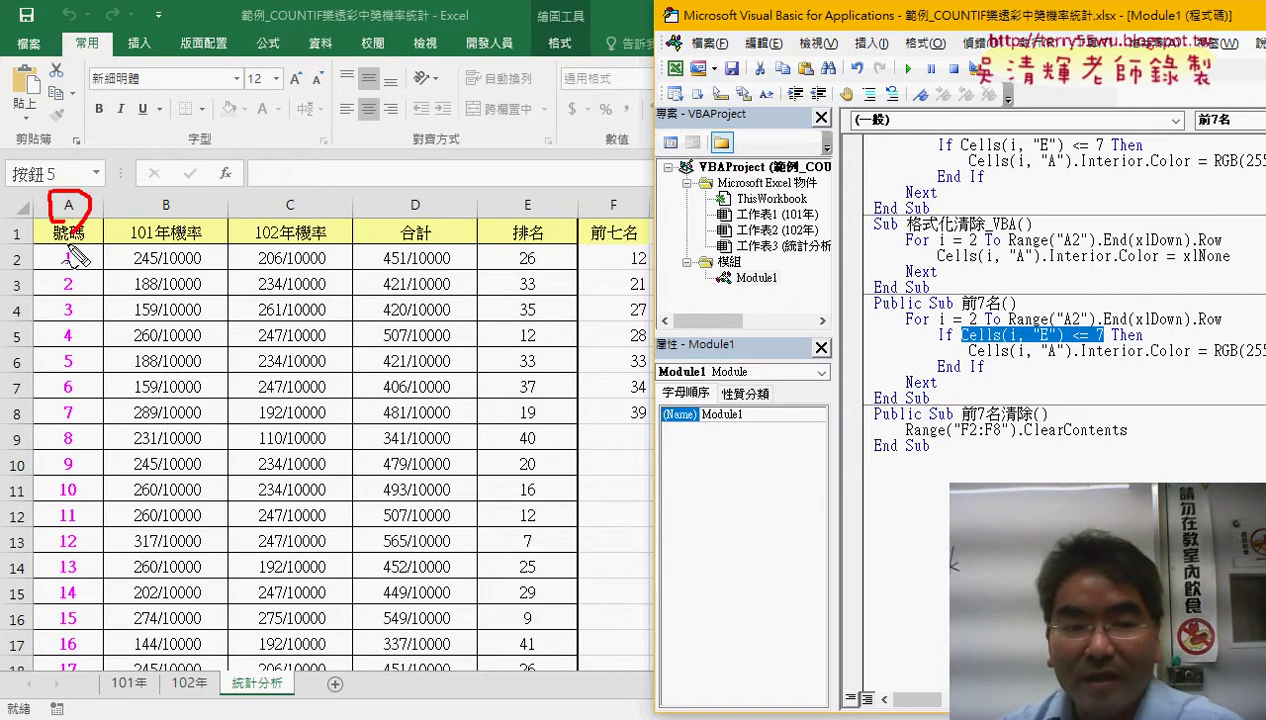
pyautogui.moveTo(72, 527); pyautogui.dragTo(80, 556)
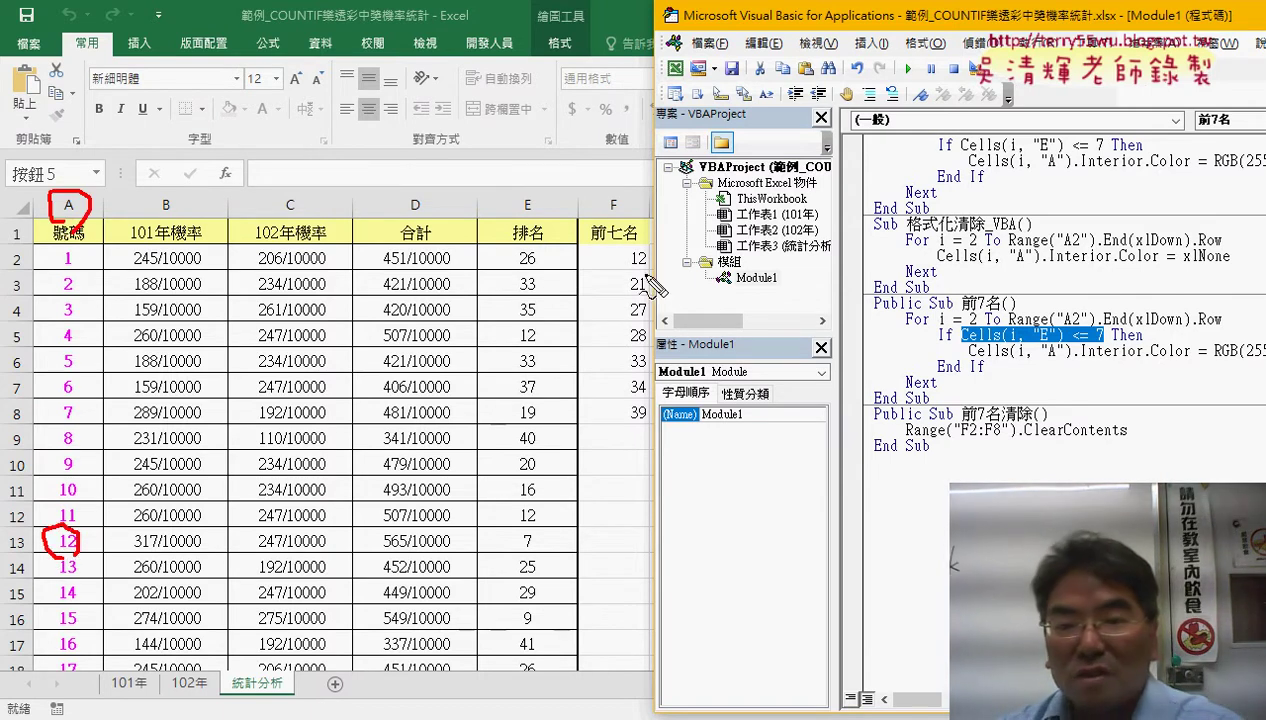
pyautogui.moveTo(632, 268); pyautogui.dragTo(636, 282)
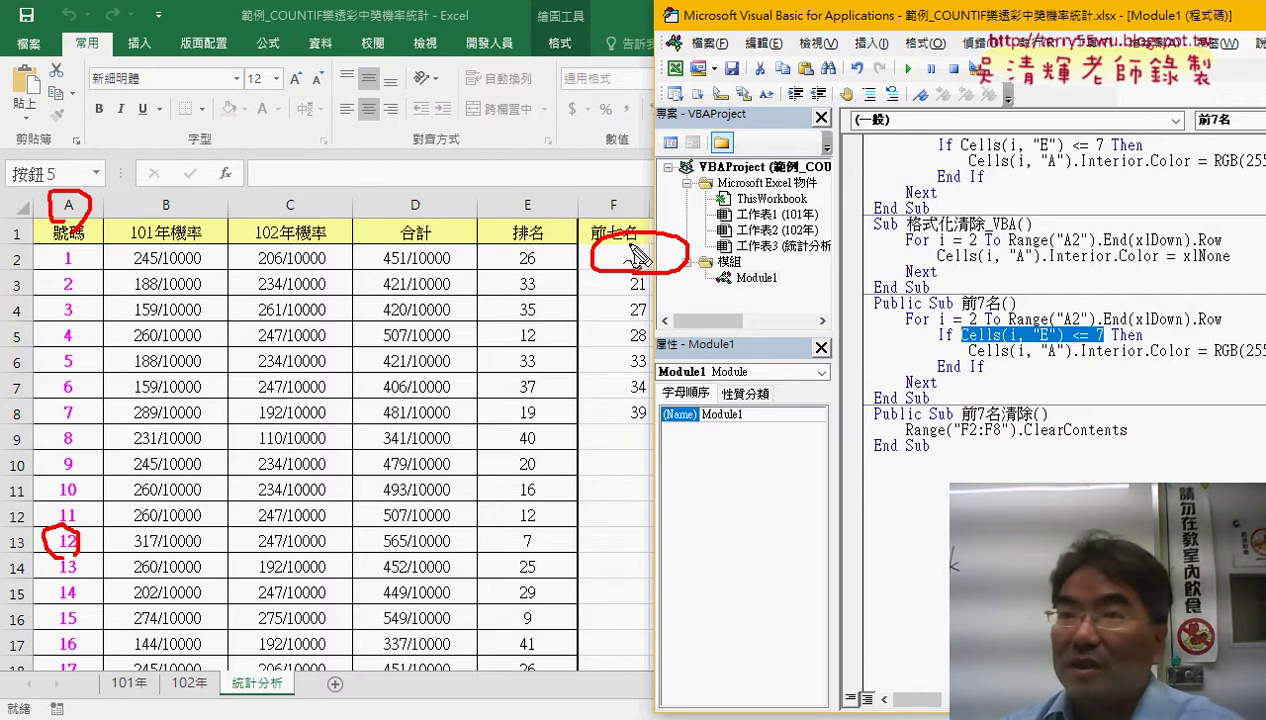
pyautogui.moveTo(640, 263); pyautogui.dragTo(606, 269)
pyautogui.moveTo(612, 100)
pyautogui.mouseDown()
pyautogui.moveTo(618, 184)
pyautogui.moveTo(633, 167)
pyautogui.mouseUp()
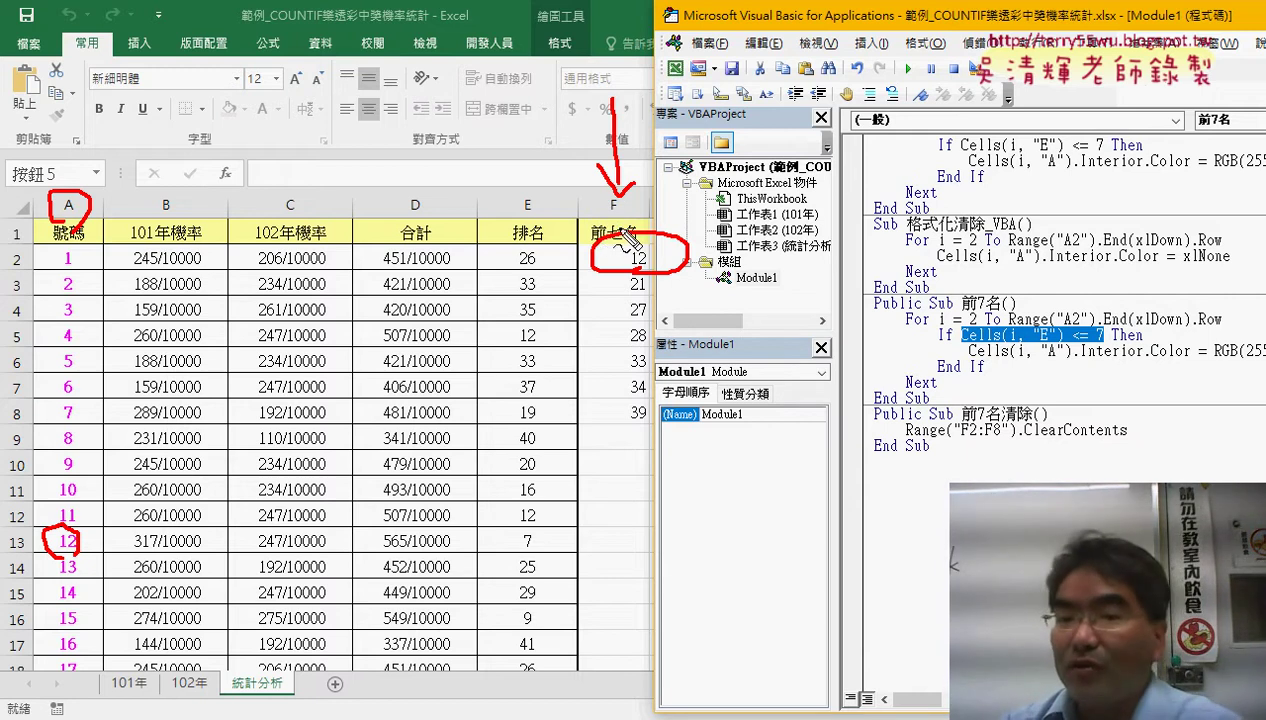
pyautogui.moveTo(672, 150)
pyautogui.mouseDown()
pyautogui.moveTo(672, 190)
pyautogui.moveTo(690, 190)
pyautogui.mouseUp()
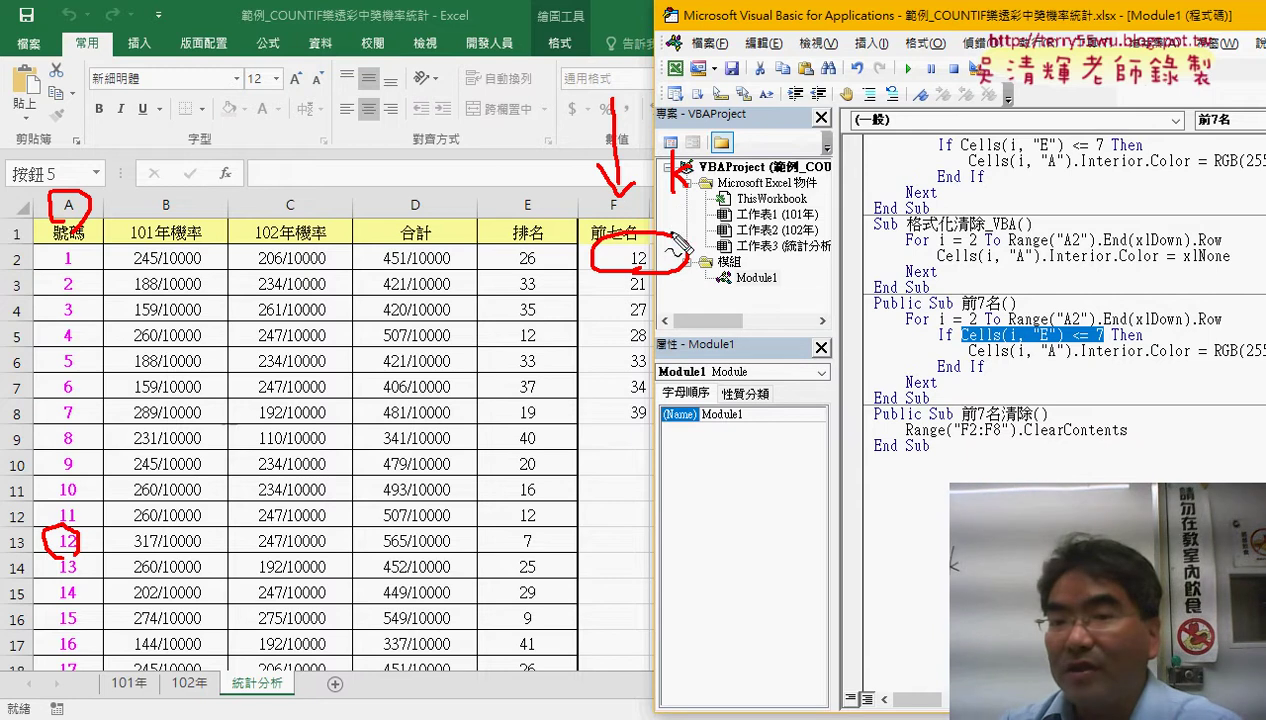
pyautogui.moveTo(700, 183); pyautogui.dragTo(765, 190)
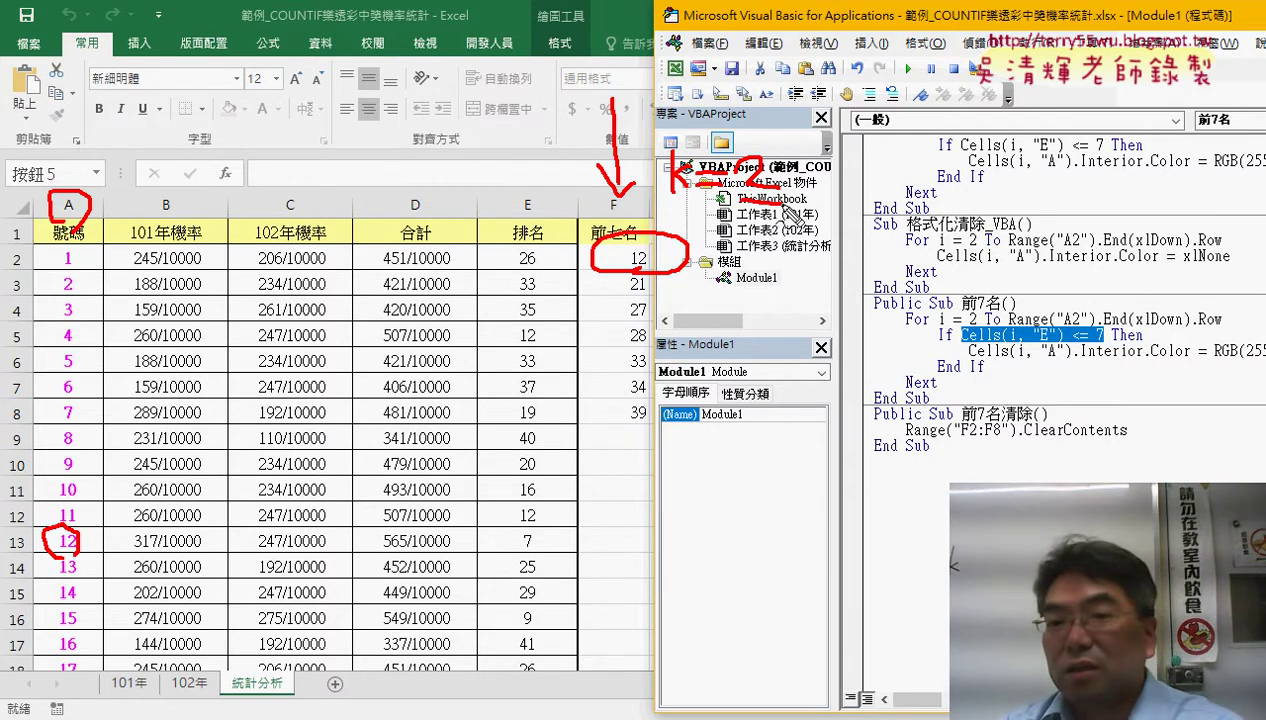
pyautogui.moveTo(733, 203); pyautogui.dragTo(808, 214)
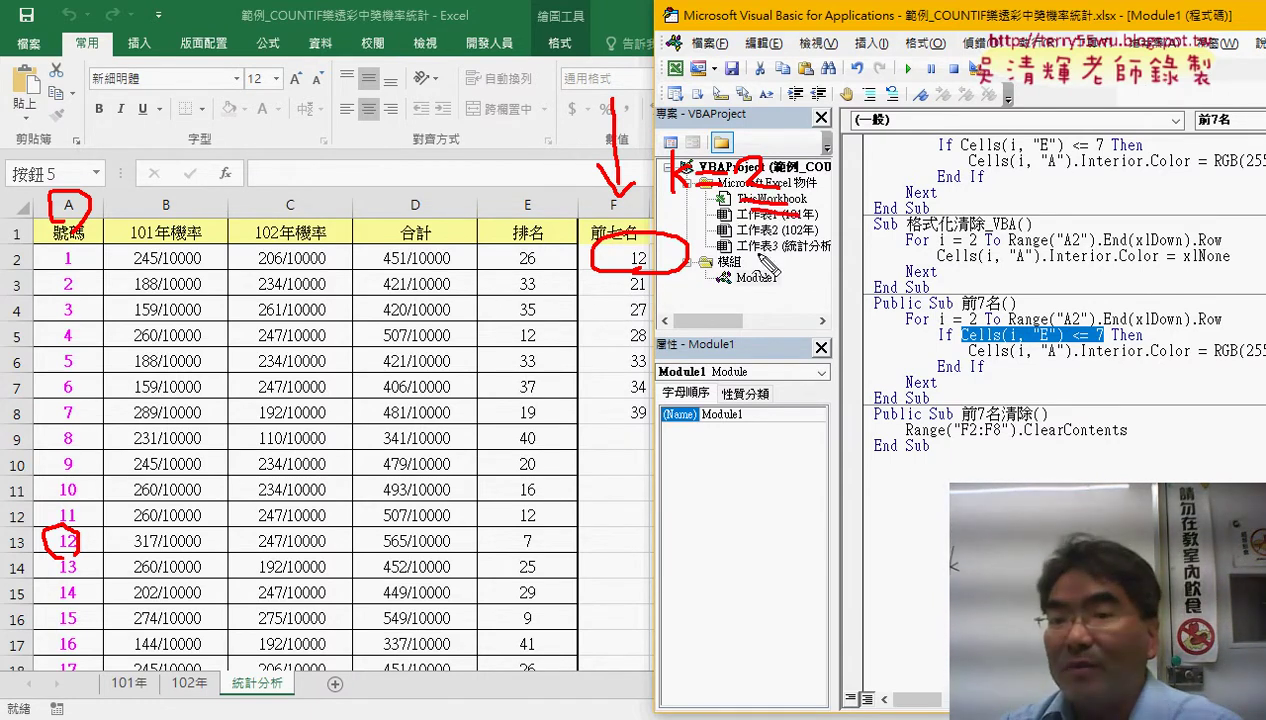
pyautogui.moveTo(782, 245)
pyautogui.mouseDown()
pyautogui.moveTo(781, 262)
pyautogui.moveTo(850, 263)
pyautogui.mouseUp()
pyautogui.moveTo(645, 276); pyautogui.dragTo(632, 296)
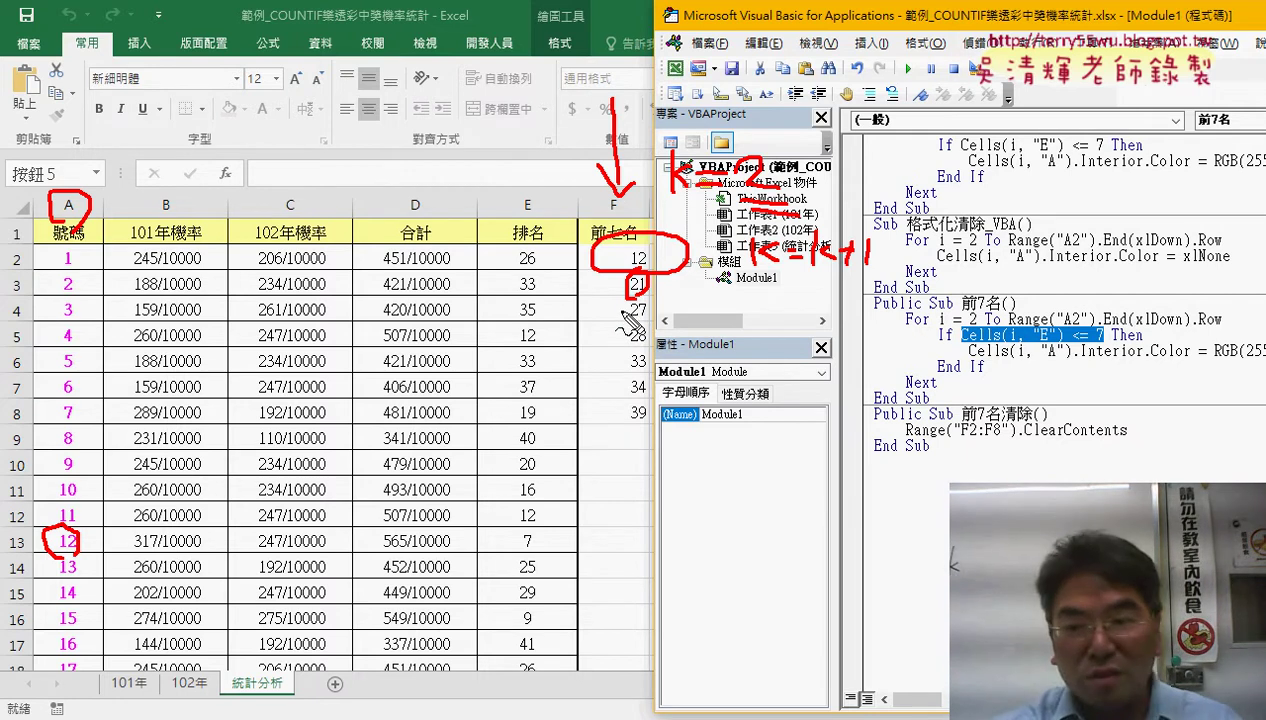
pyautogui.press('Escape')
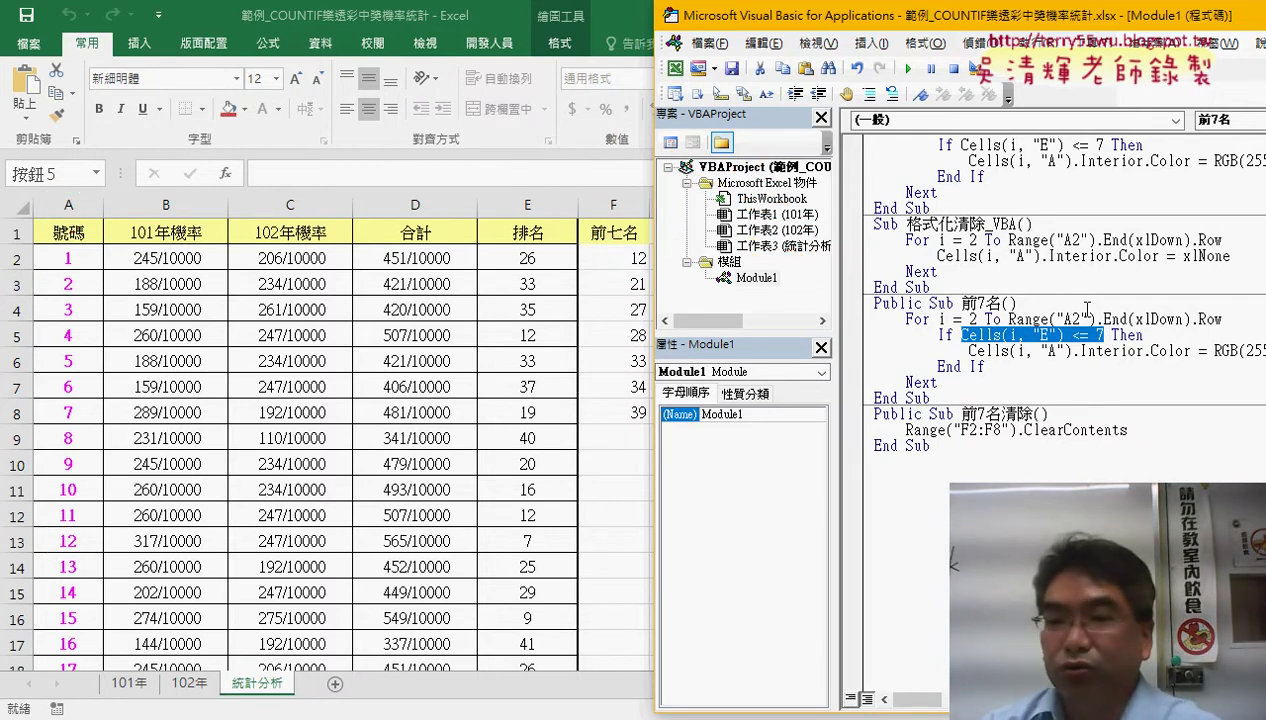
# Add a k = 2 line under the Public Sub 前7名() header.
pyautogui.click(1036, 228)
pyautogui.click(1018, 303)
pyautogui.press('Return')
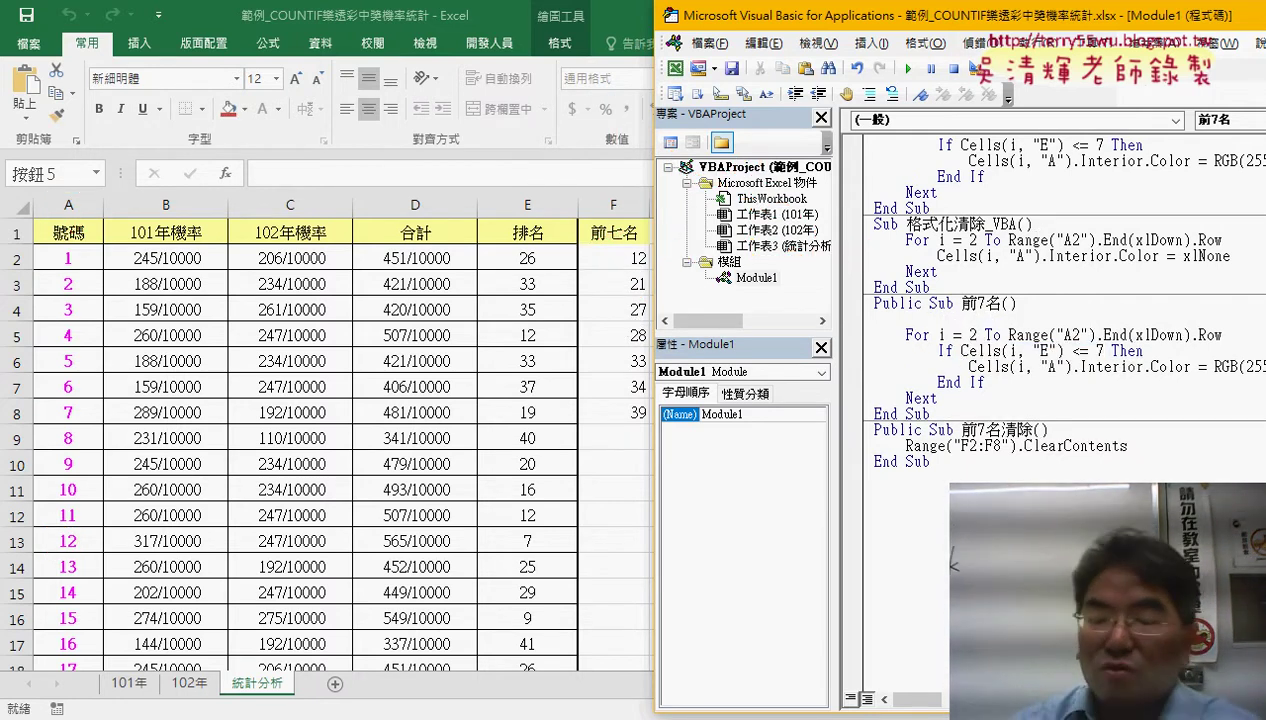
pyautogui.write('k = 2')
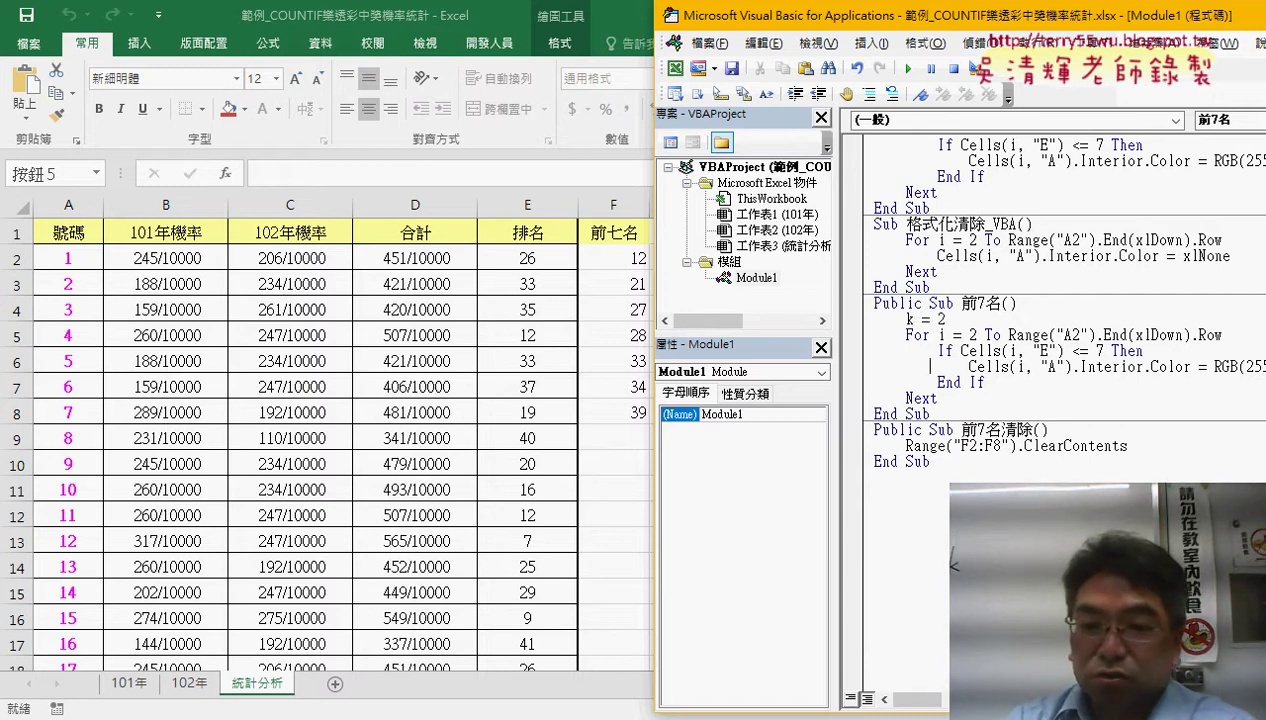
# Replace the Interior.Color line in the If block with Cells(k, "F") = Cells(i, "A").
pyautogui.hotkey('shift', 'End')
pyautogui.press('Delete')
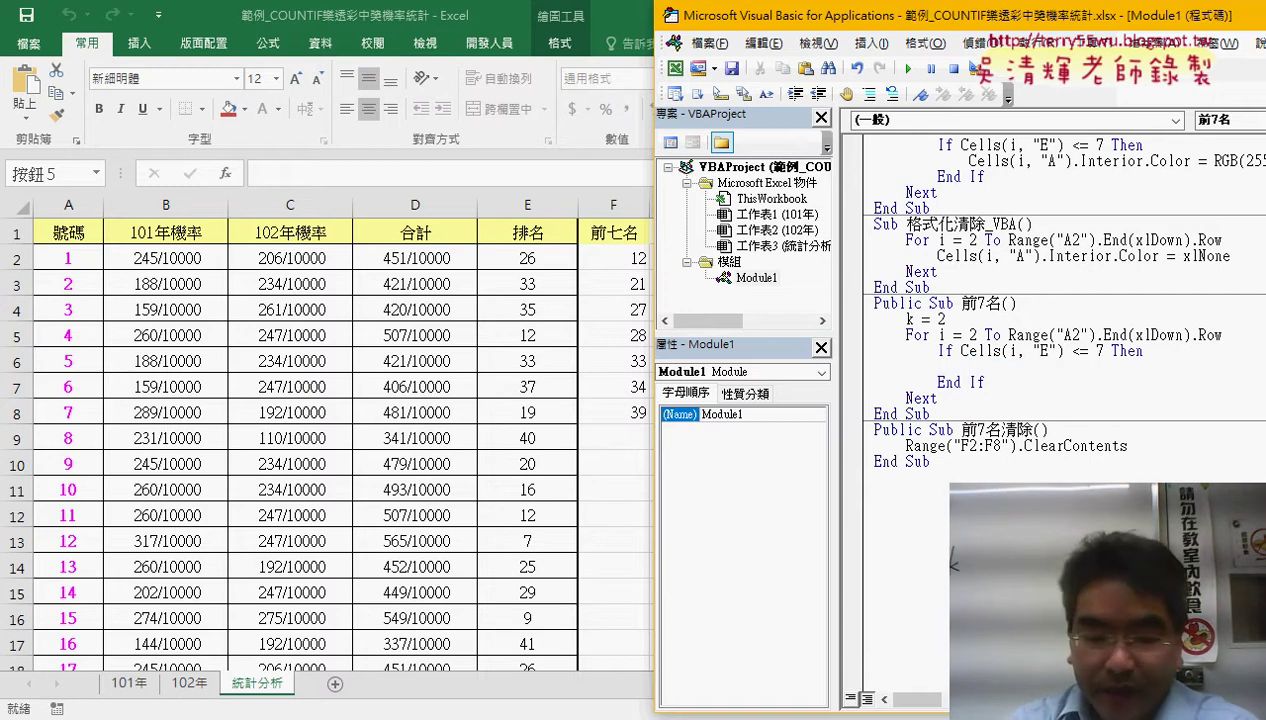
pyautogui.hotkey('ctrl', 'z')
pyautogui.press('Left')
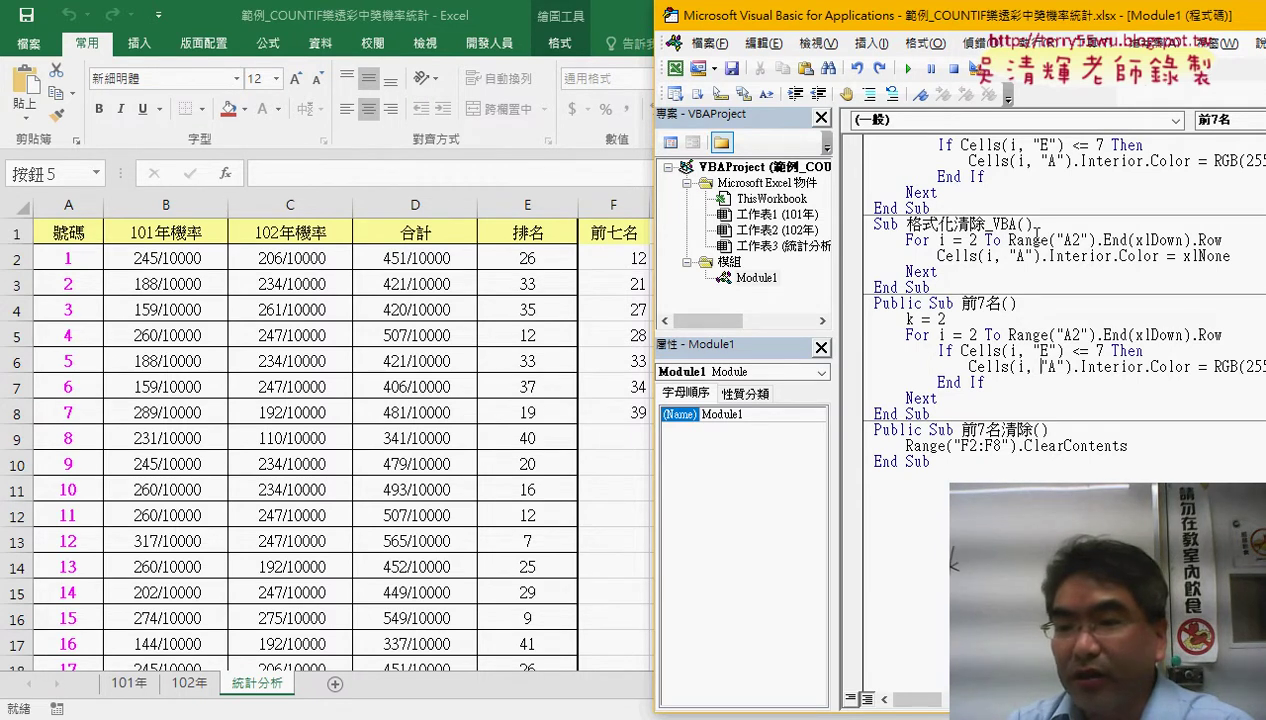
pyautogui.hotkey('shift', 'End')
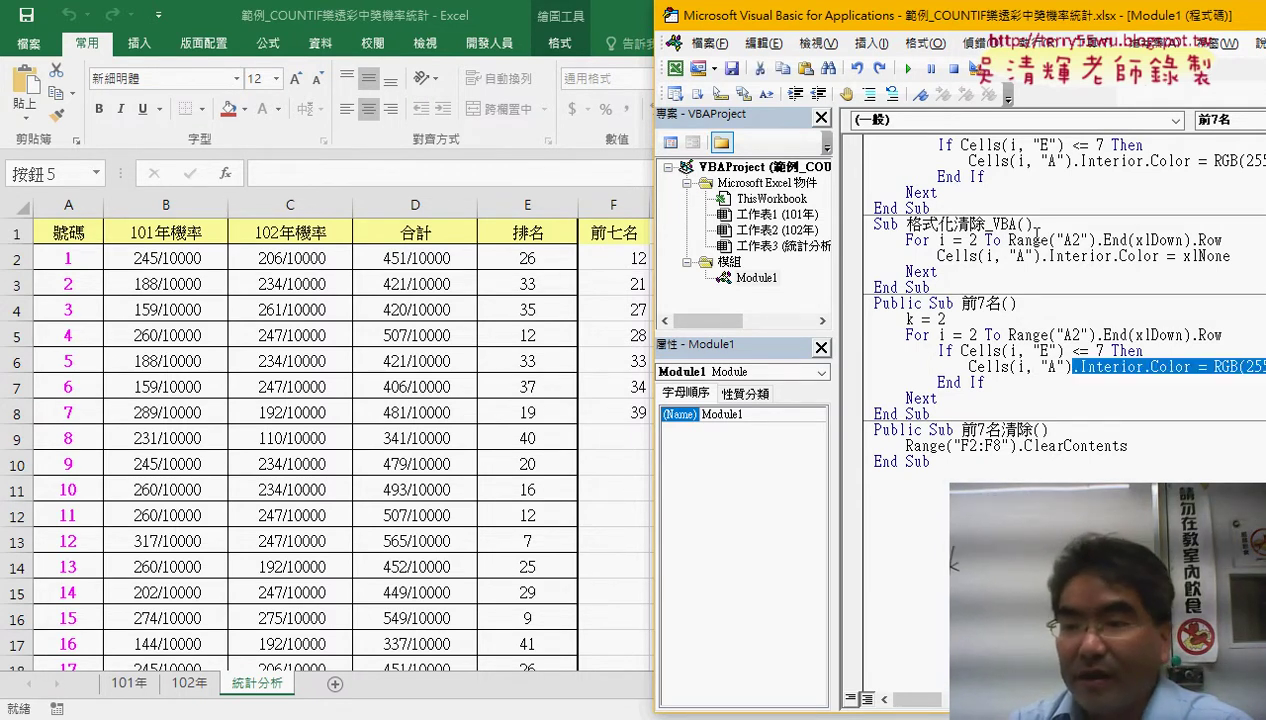
pyautogui.press('Delete')
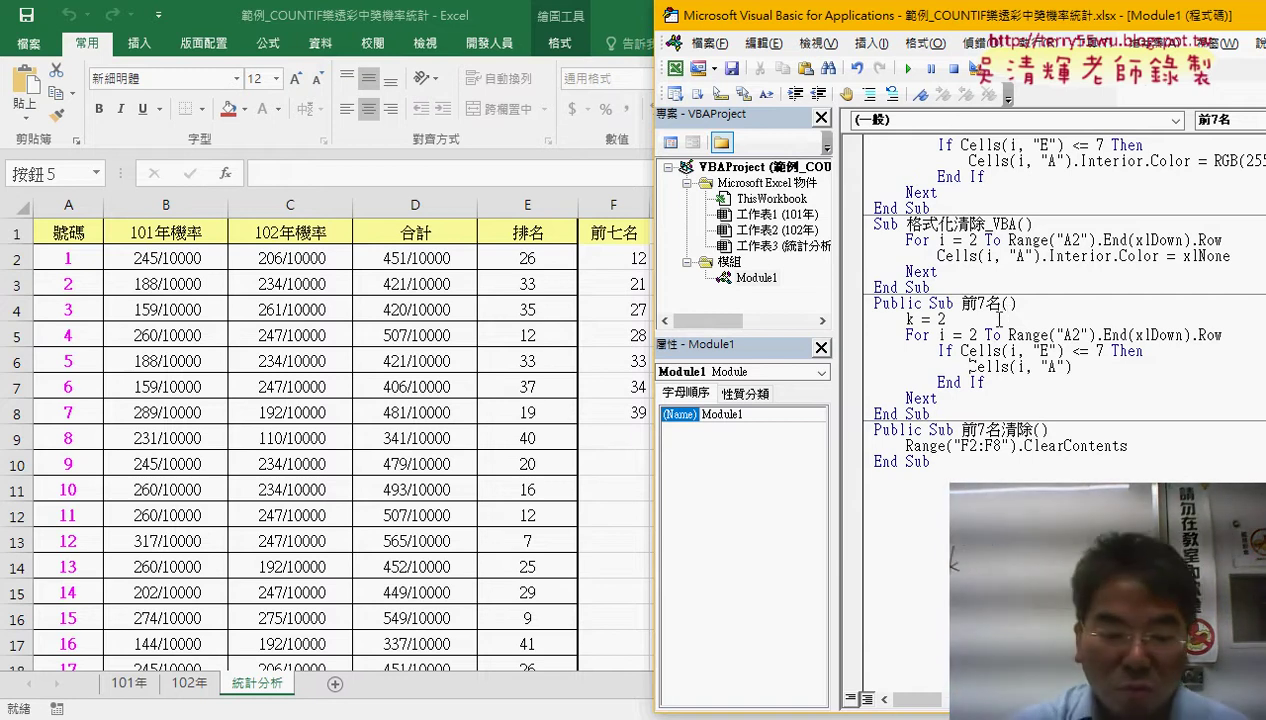
pyautogui.write('ce')
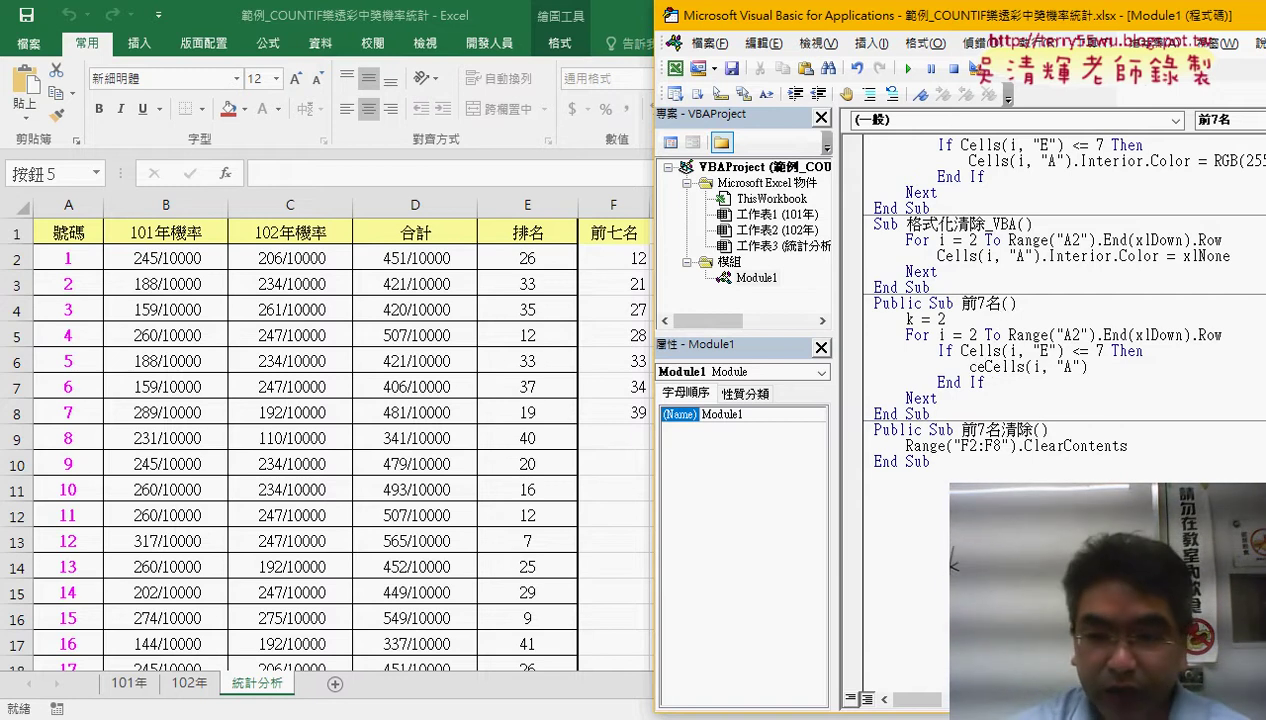
pyautogui.write('lls')
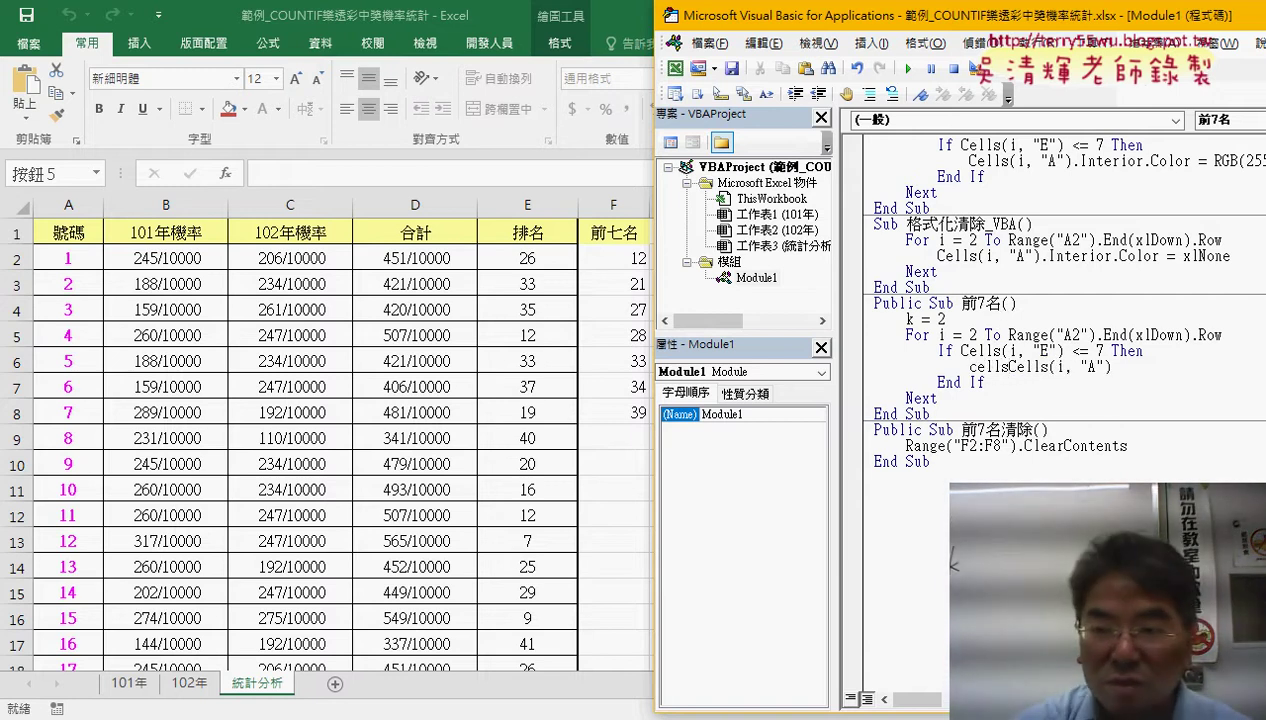
pyautogui.write('(k')
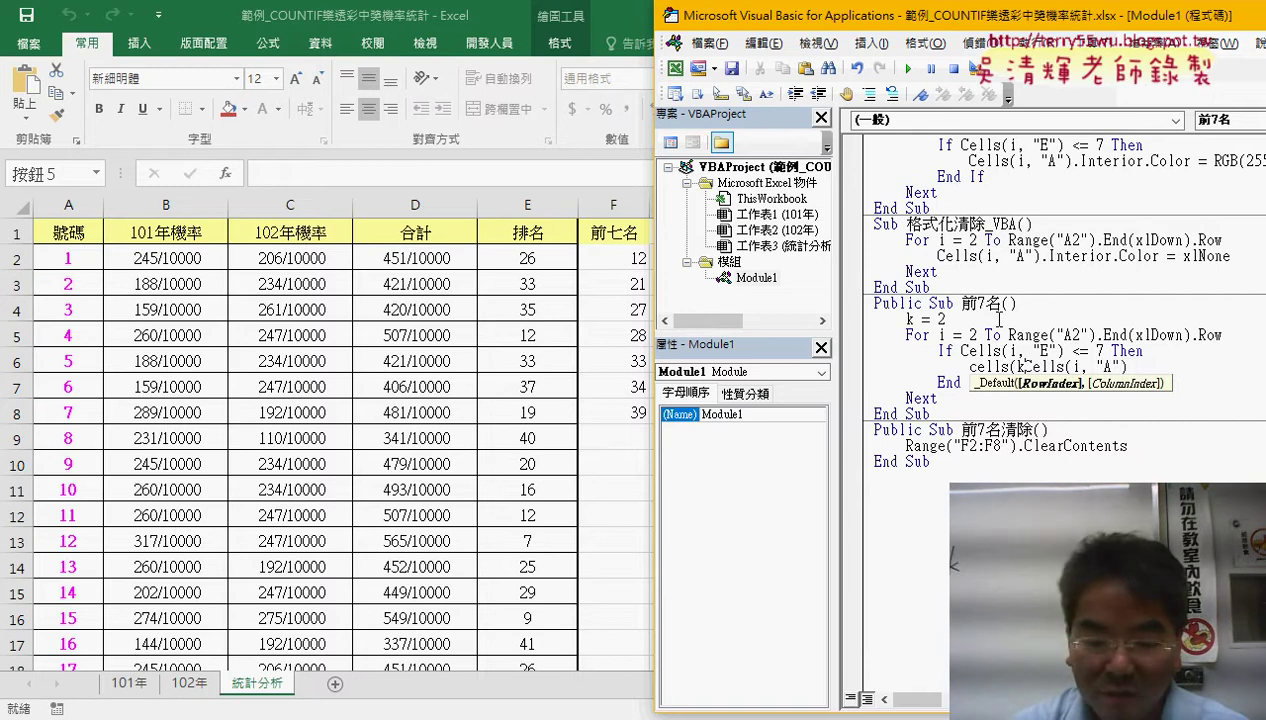
pyautogui.write(',')
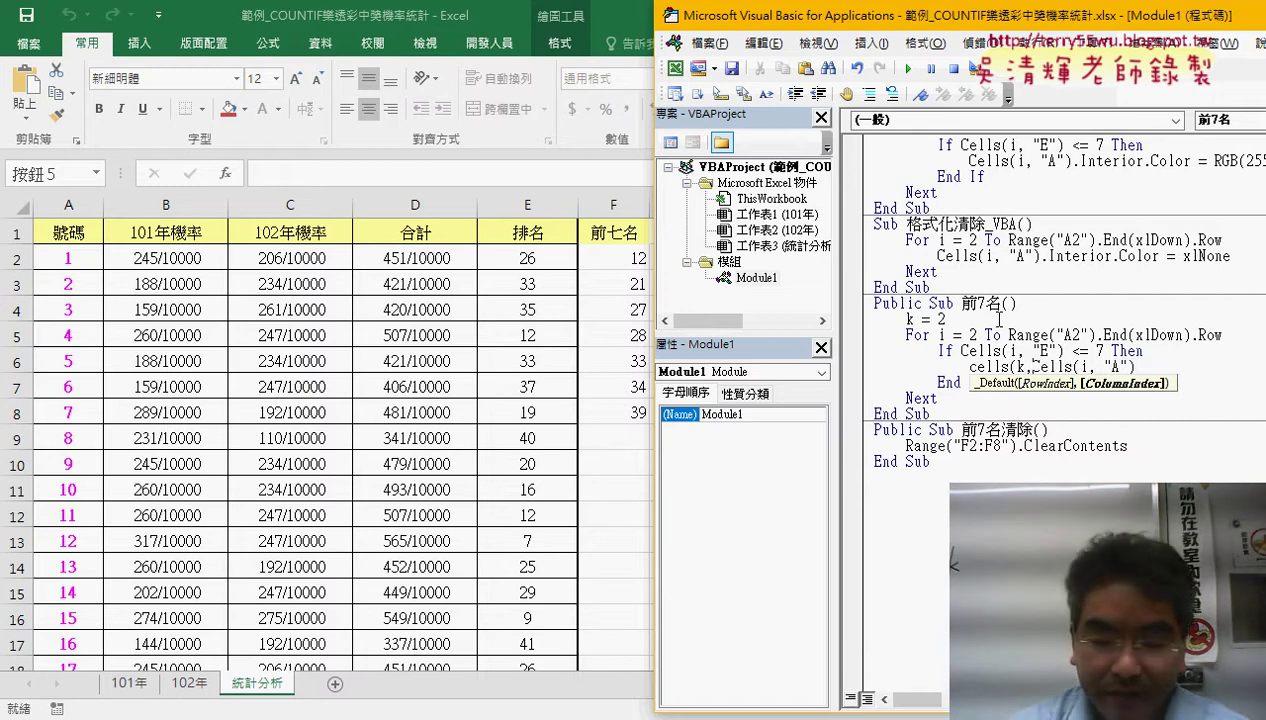
pyautogui.write('""')
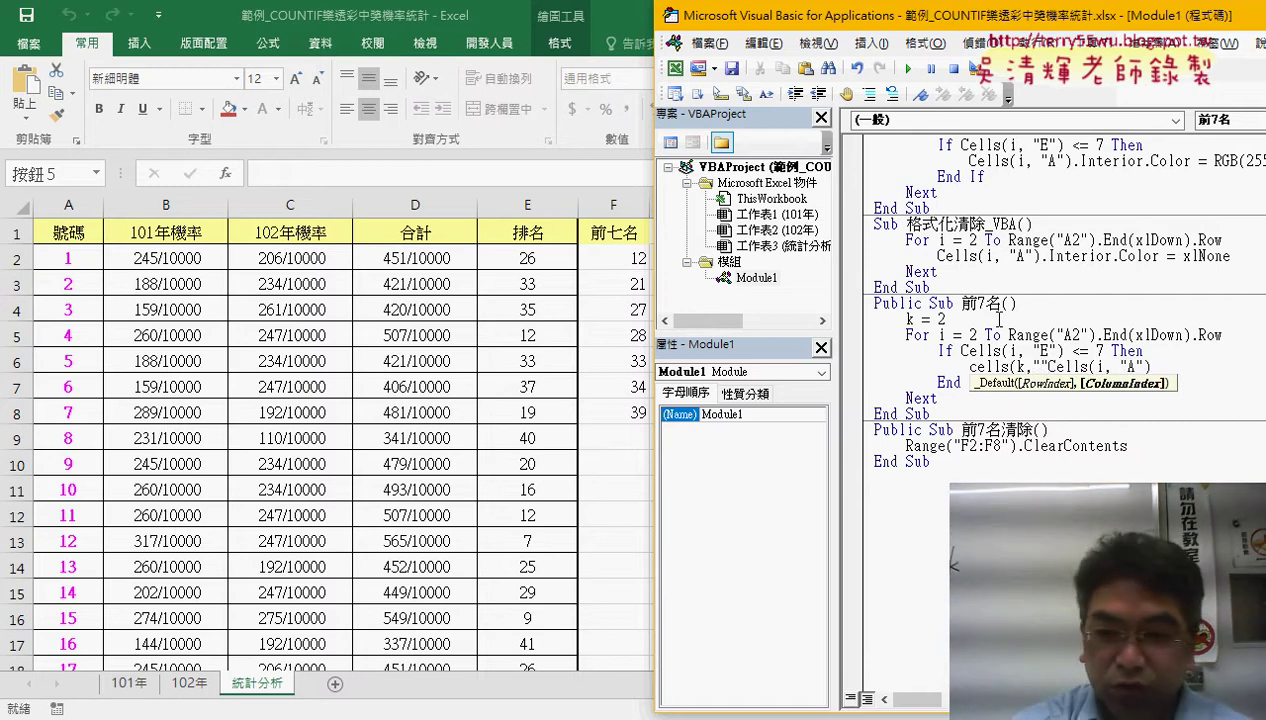
pyautogui.write('F')
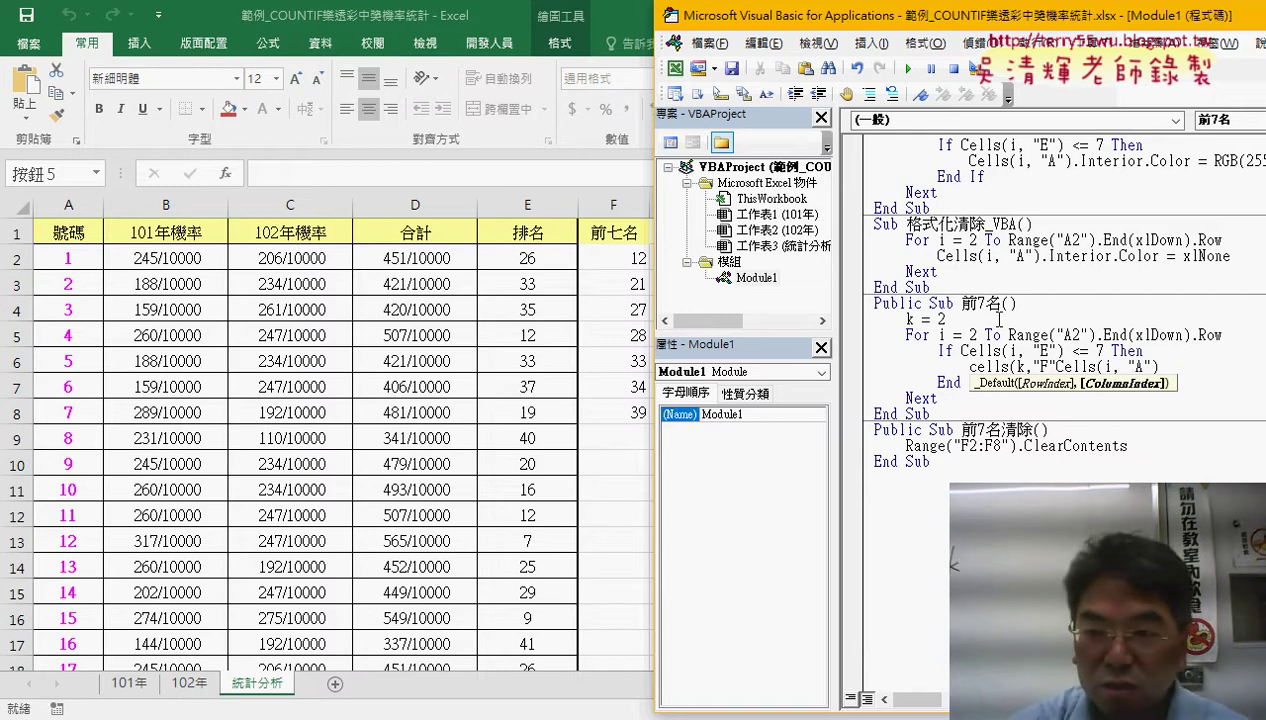
pyautogui.write(')=')
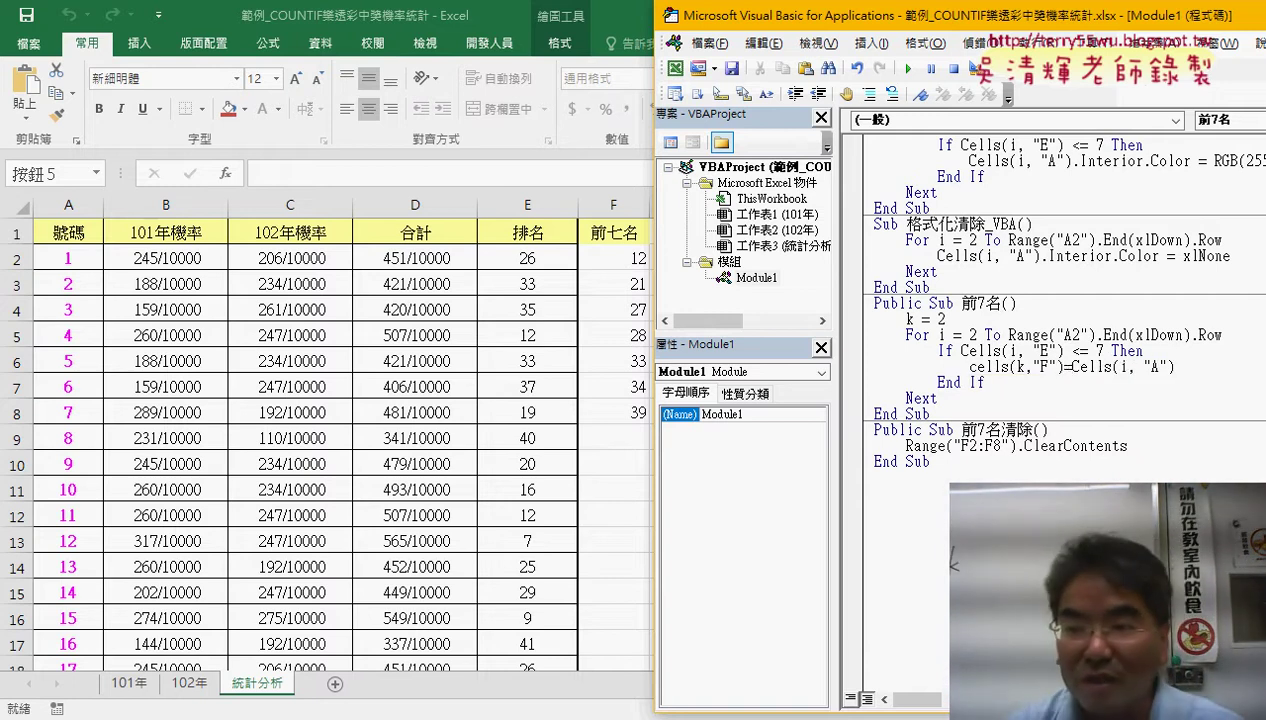
pyautogui.click(987, 382)
pyautogui.moveTo(1199, 367); pyautogui.dragTo(1098, 367)
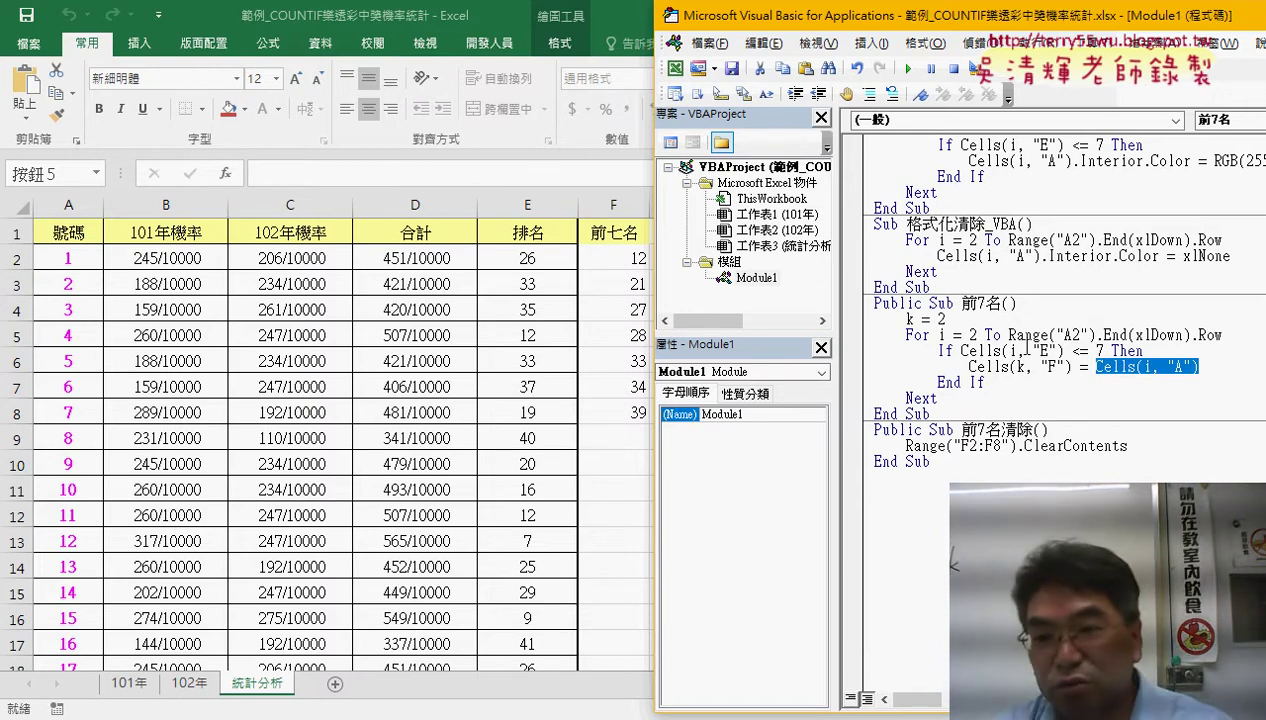
pyautogui.click(1015, 340)
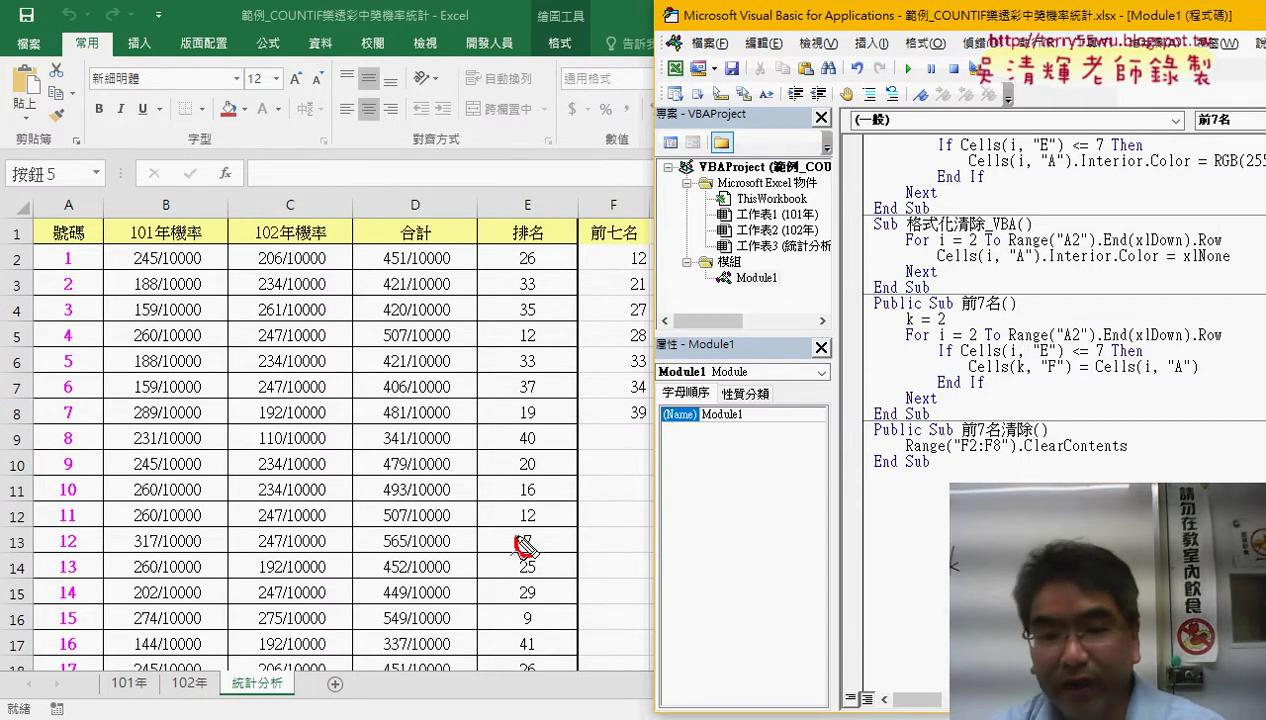
pyautogui.moveTo(522, 545); pyautogui.dragTo(525, 550)
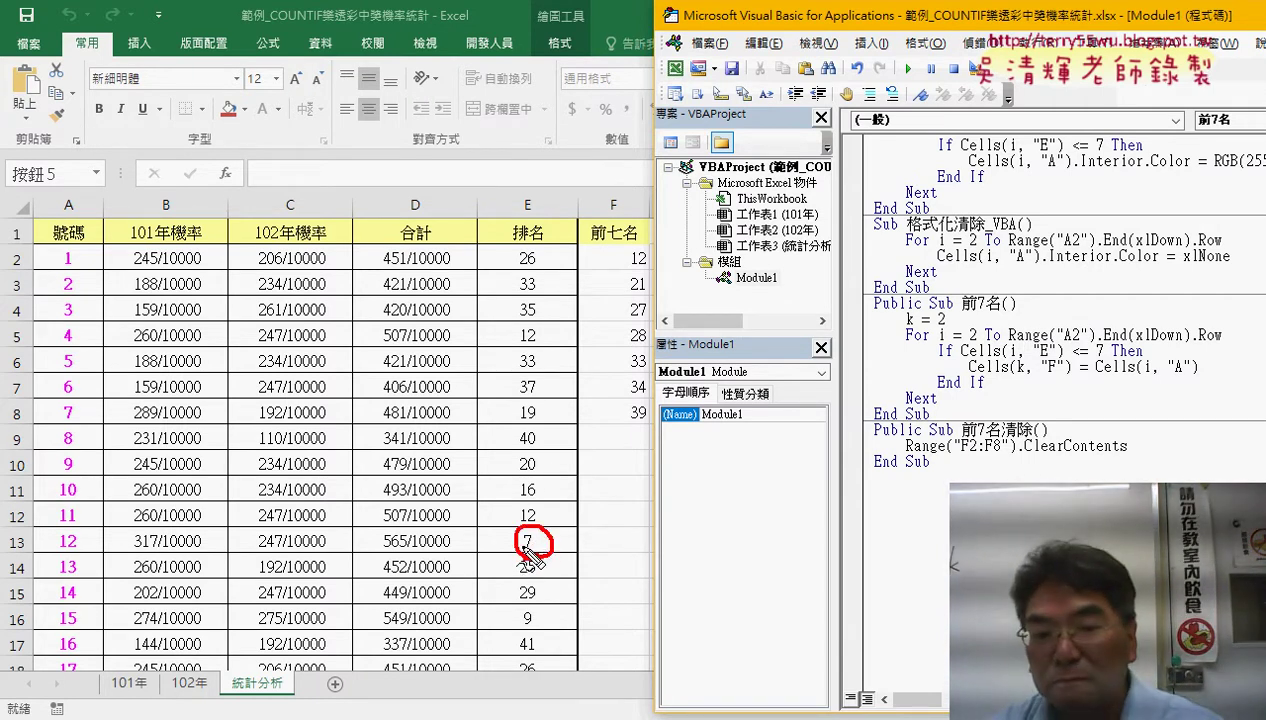
pyautogui.moveTo(52, 556); pyautogui.dragTo(86, 545)
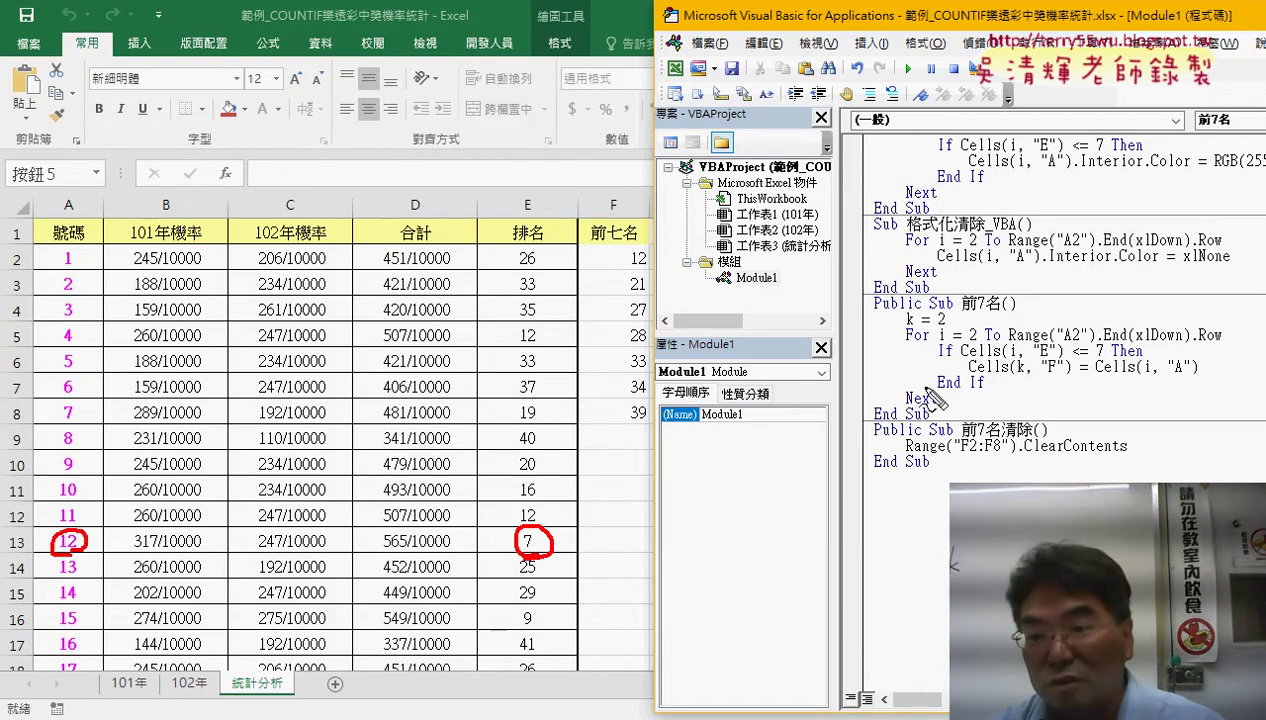
pyautogui.moveTo(1097, 376); pyautogui.dragTo(1198, 374)
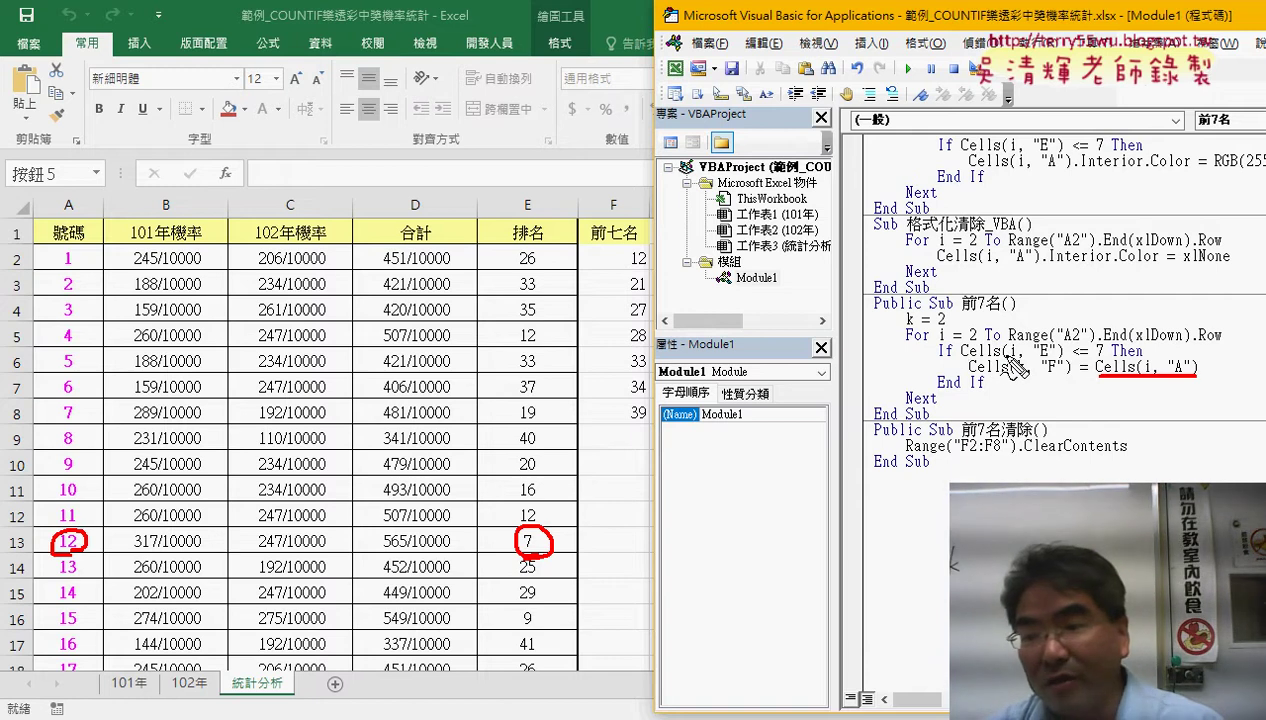
pyautogui.moveTo(1008, 357); pyautogui.dragTo(1028, 356)
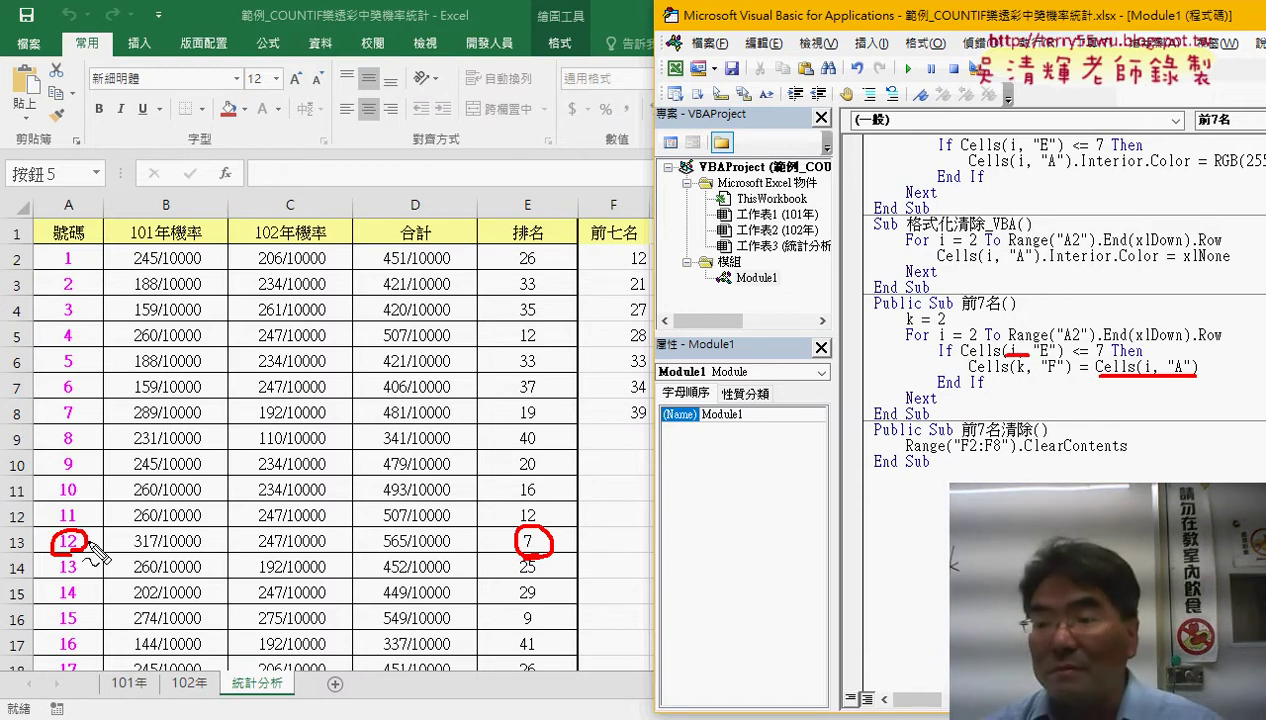
pyautogui.moveTo(1146, 378)
pyautogui.mouseDown()
pyautogui.moveTo(1082, 418)
pyautogui.moveTo(1032, 376)
pyautogui.mouseUp()
pyautogui.moveTo(638, 268); pyautogui.dragTo(632, 236)
pyautogui.moveTo(968, 375); pyautogui.dragTo(998, 374)
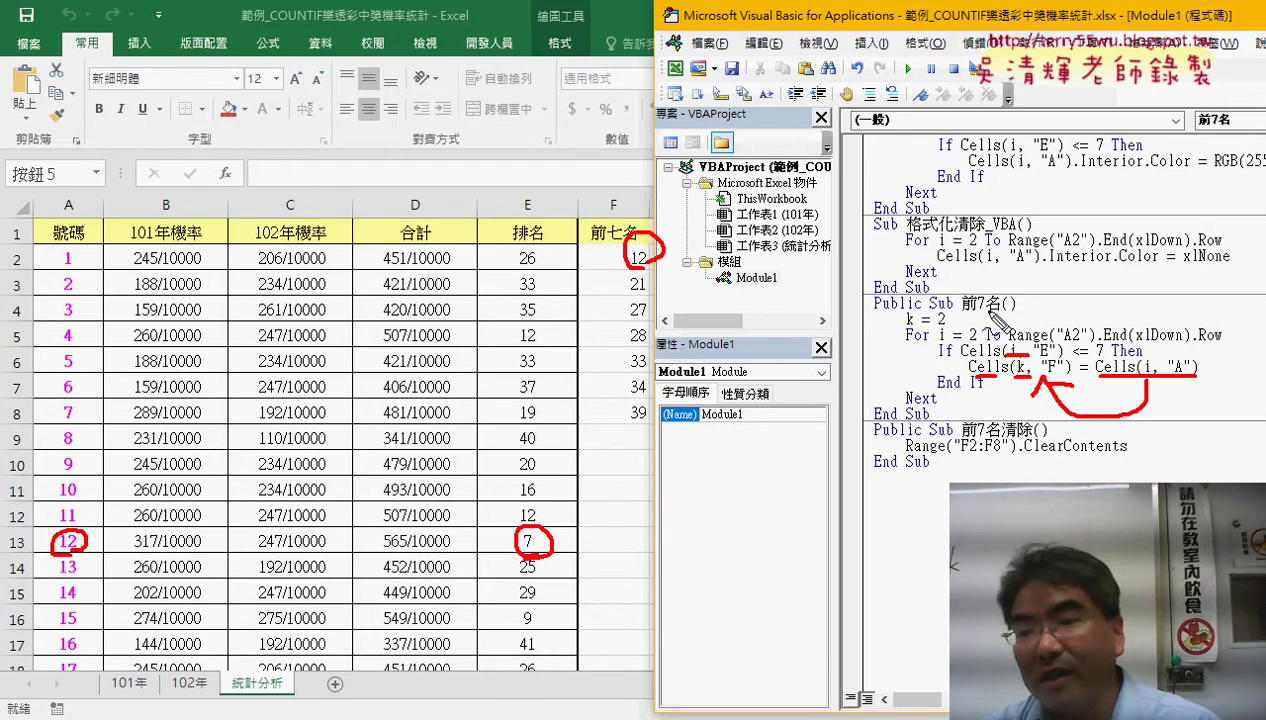
pyautogui.moveTo(937, 328); pyautogui.dragTo(955, 327)
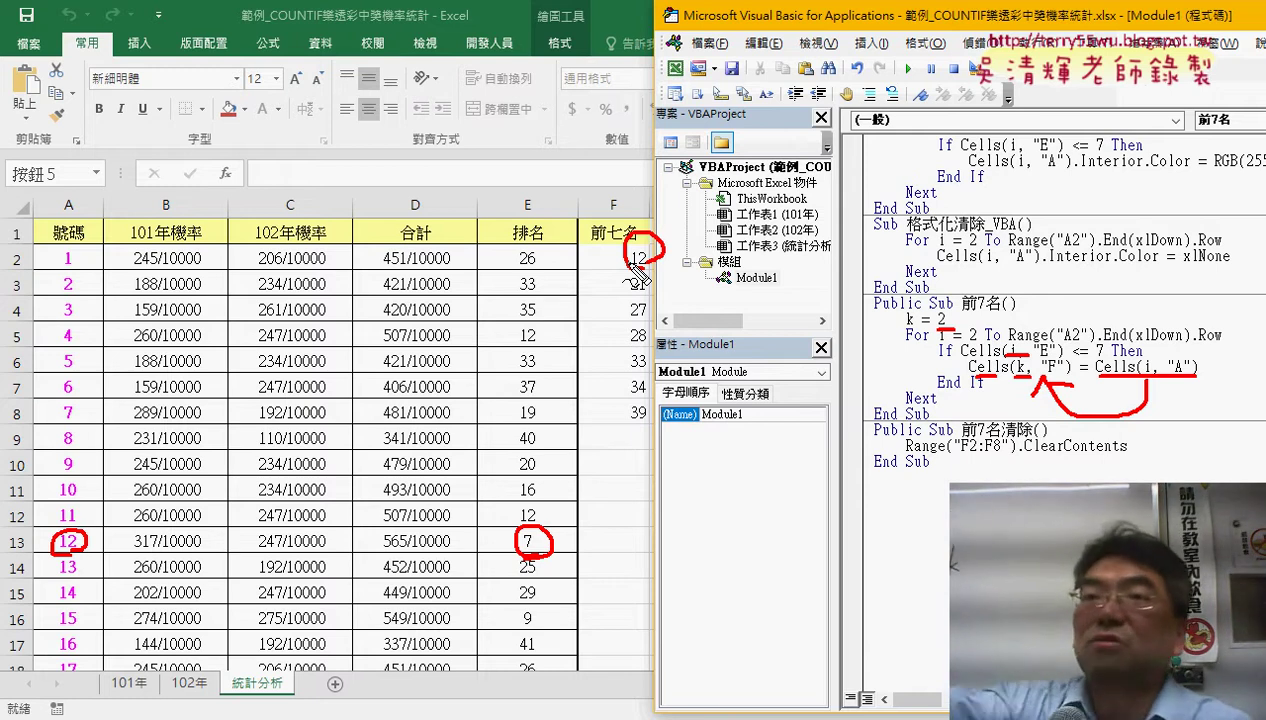
pyautogui.press('Escape')
pyautogui.click(1229, 367)
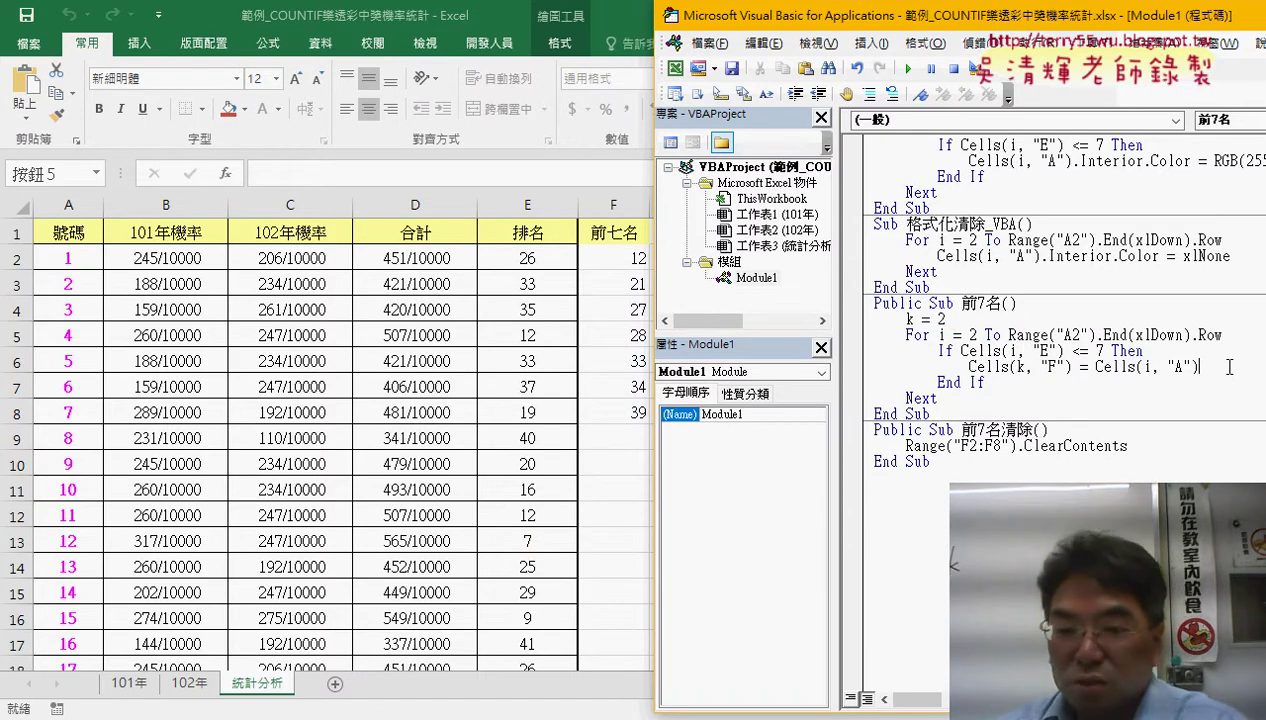
pyautogui.press('Return')
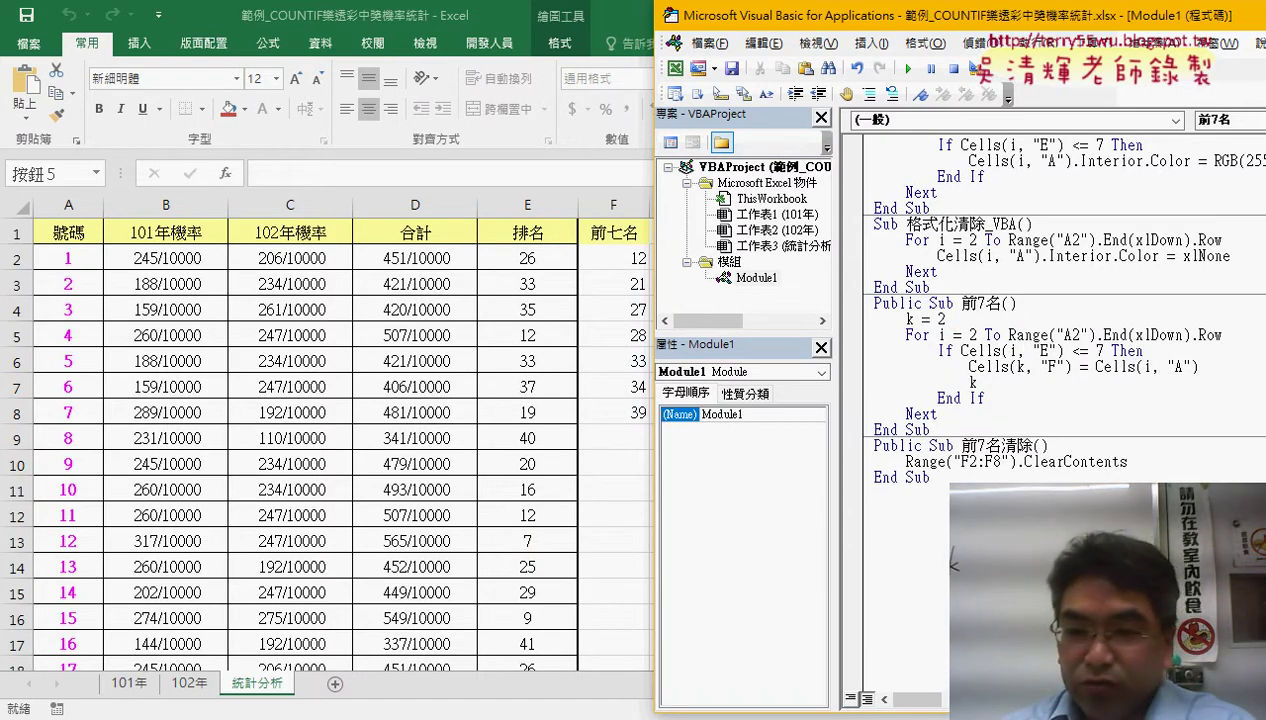
pyautogui.write('k=k+')
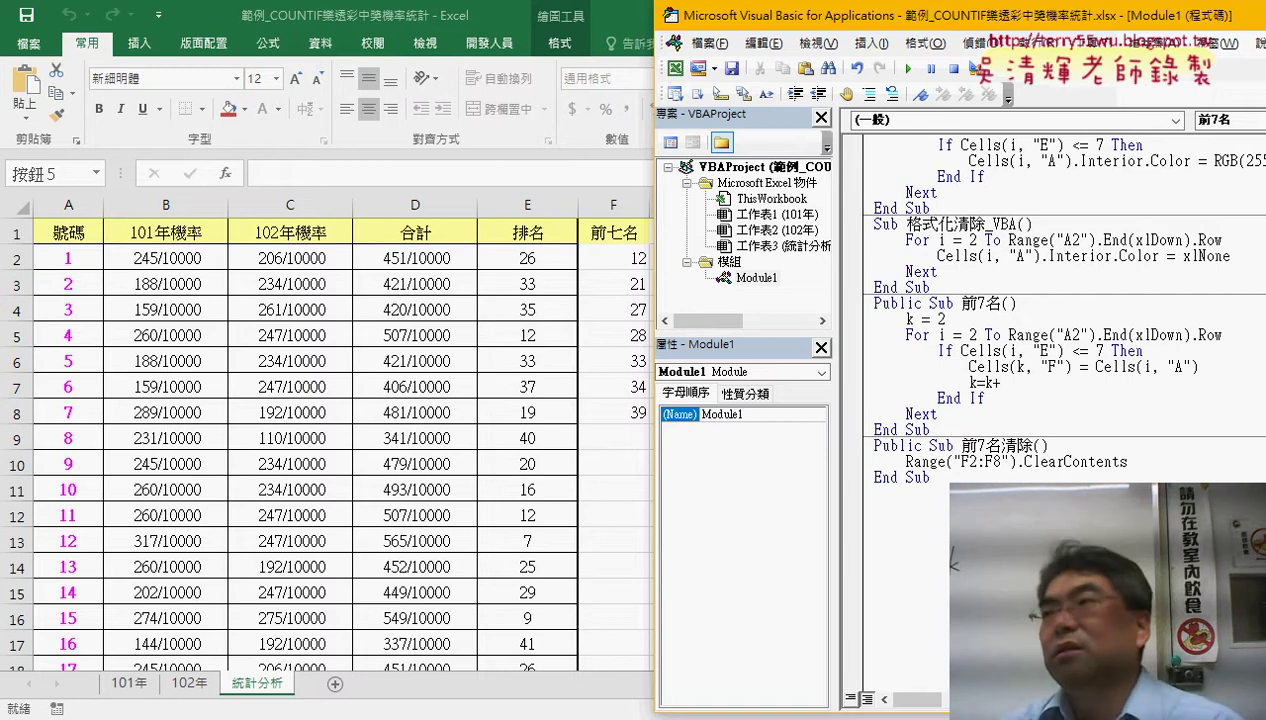
pyautogui.write('1')
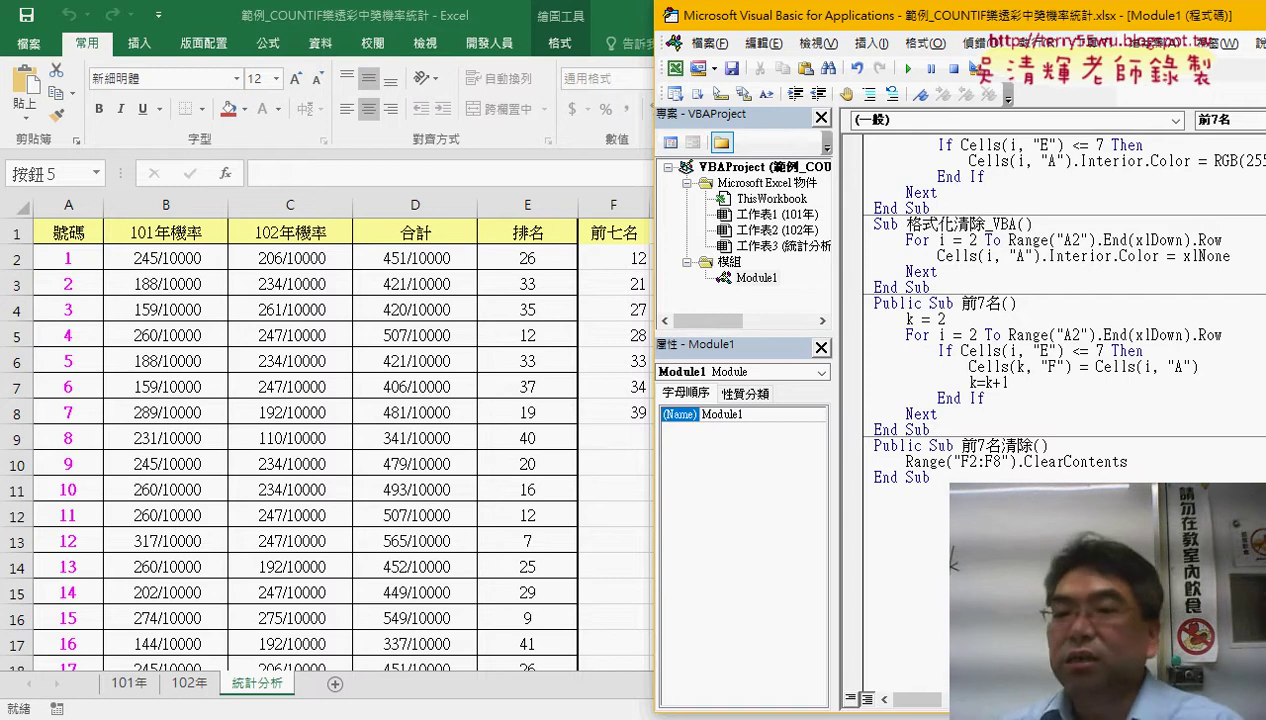
pyautogui.click(1230, 365)
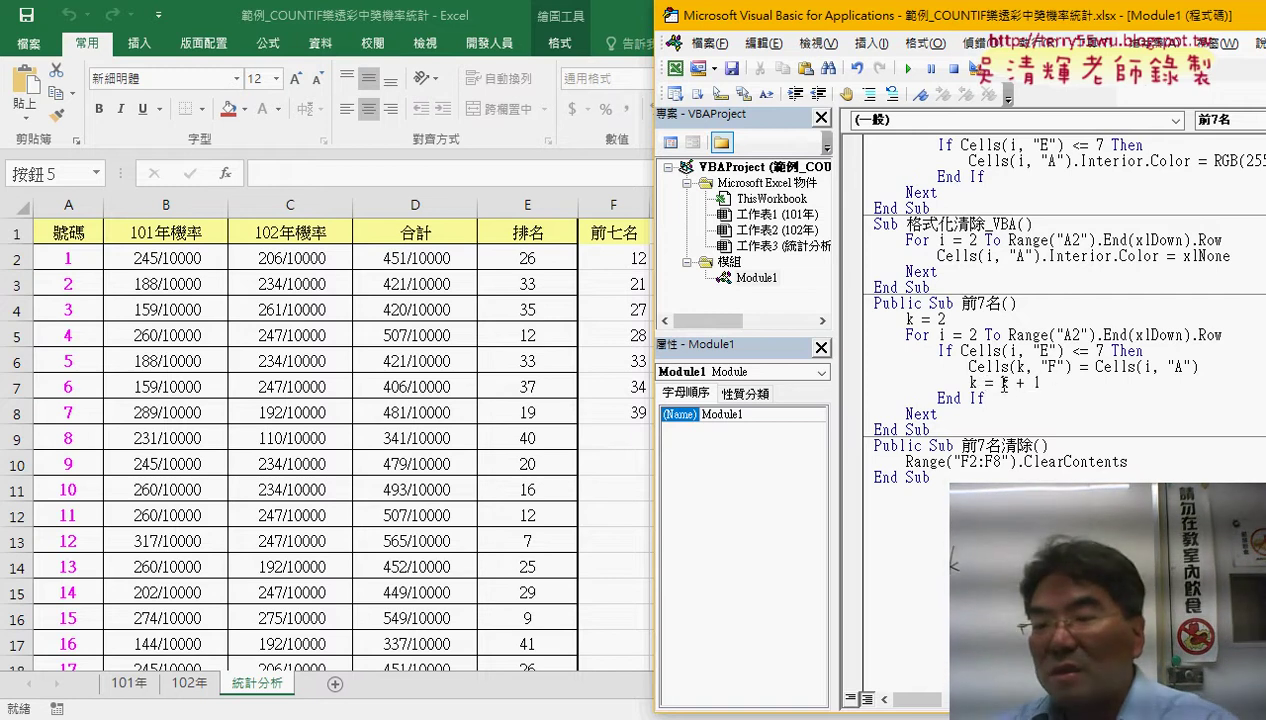
pyautogui.moveTo(1001, 383); pyautogui.dragTo(1046, 383)
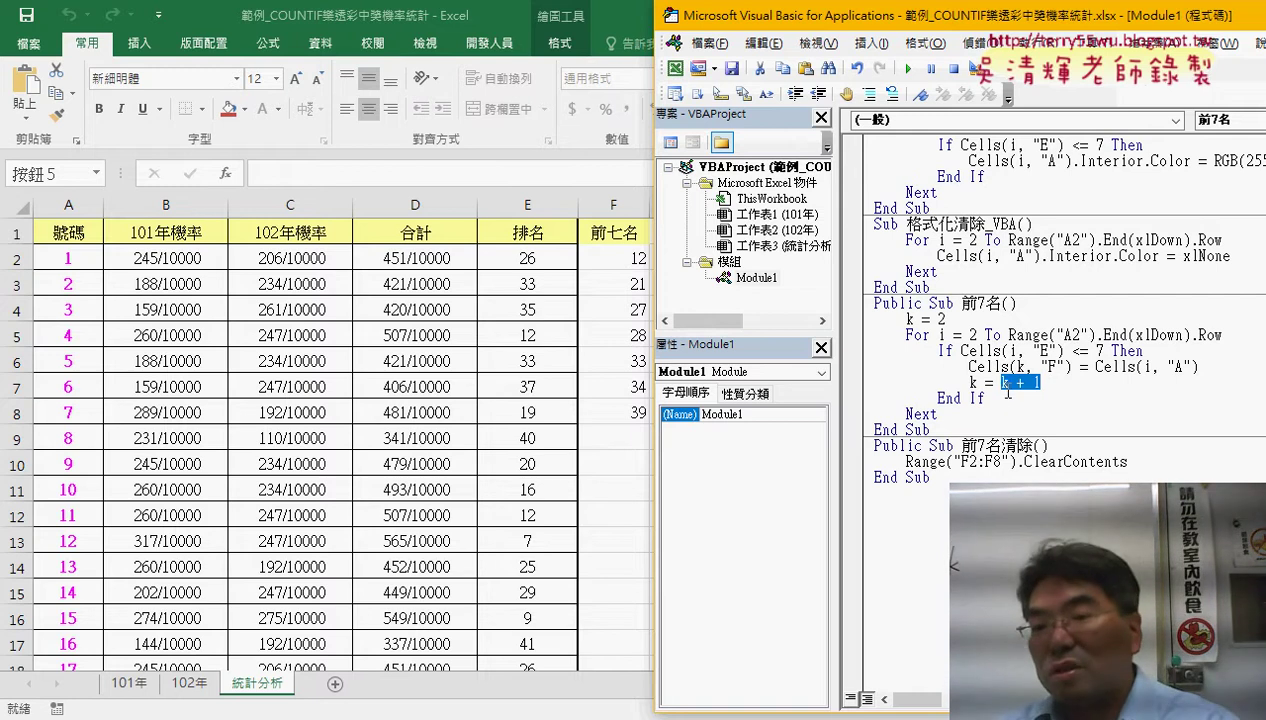
pyautogui.doubleClick(973, 383)
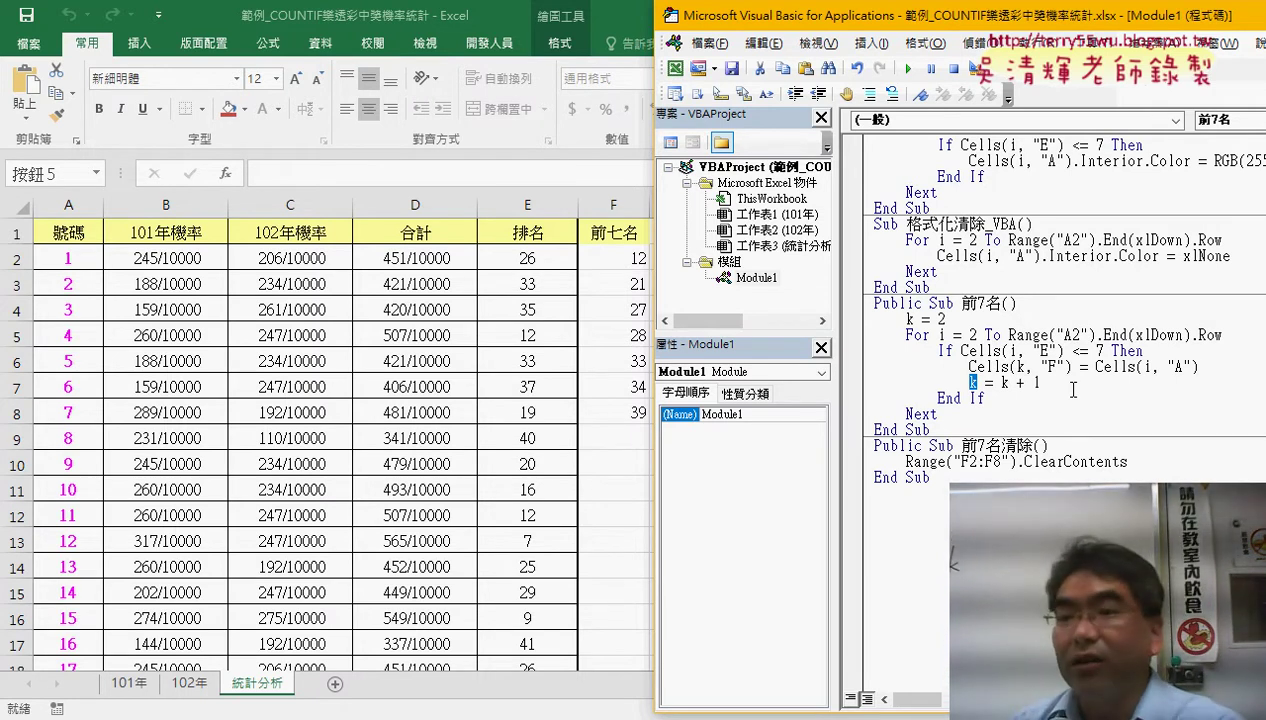
# Run the 前7名清除 macro to empty F2:F8.
pyautogui.click(994, 464)
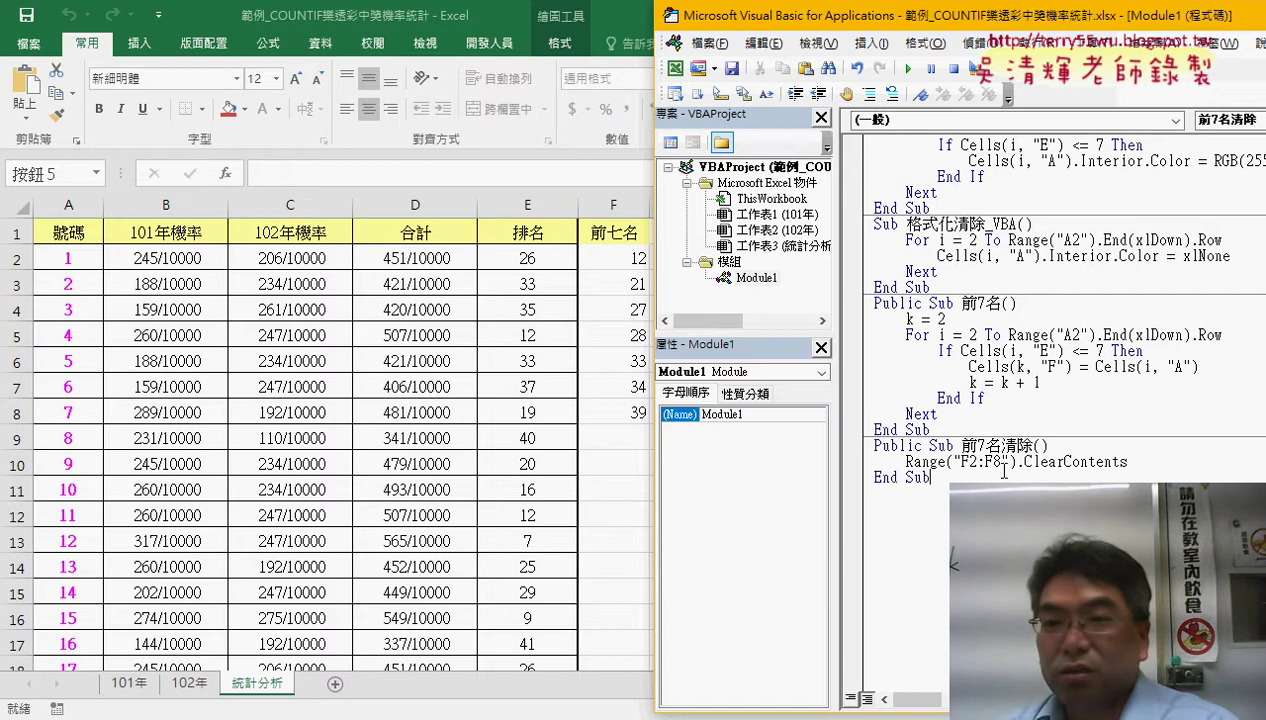
pyautogui.click(910, 69)
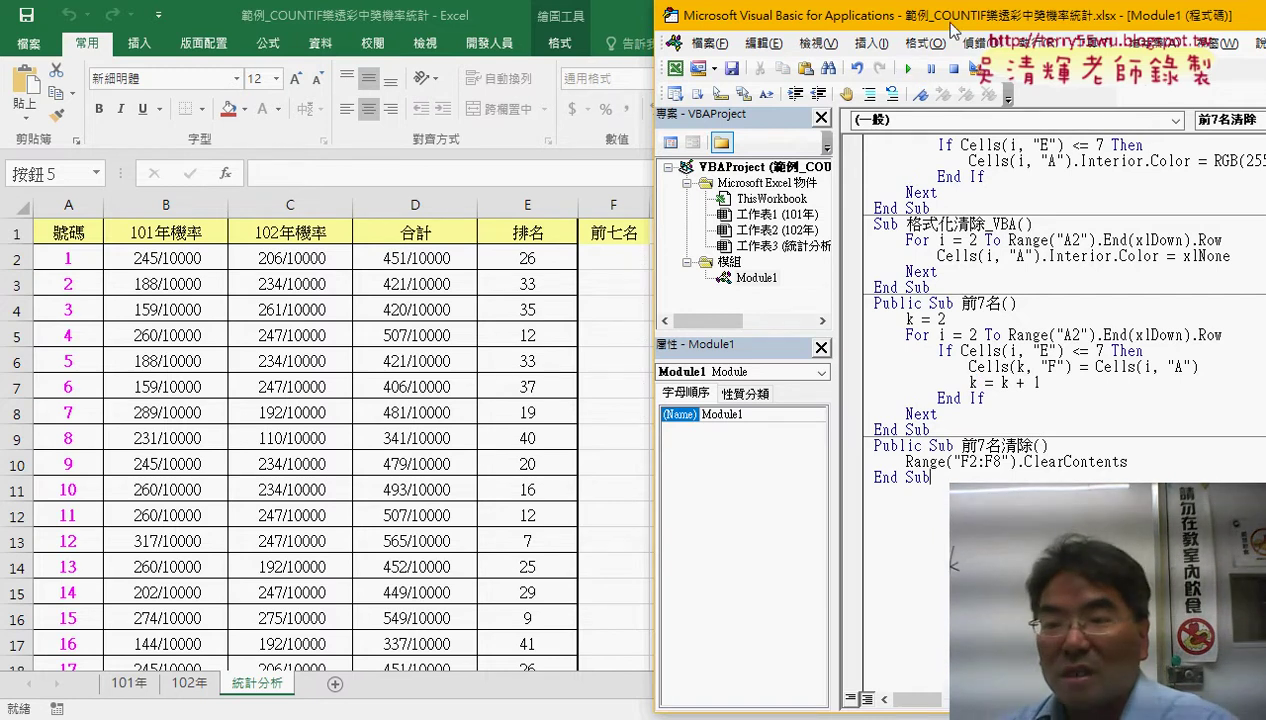
pyautogui.moveTo(916, 15); pyautogui.dragTo(962, 18)
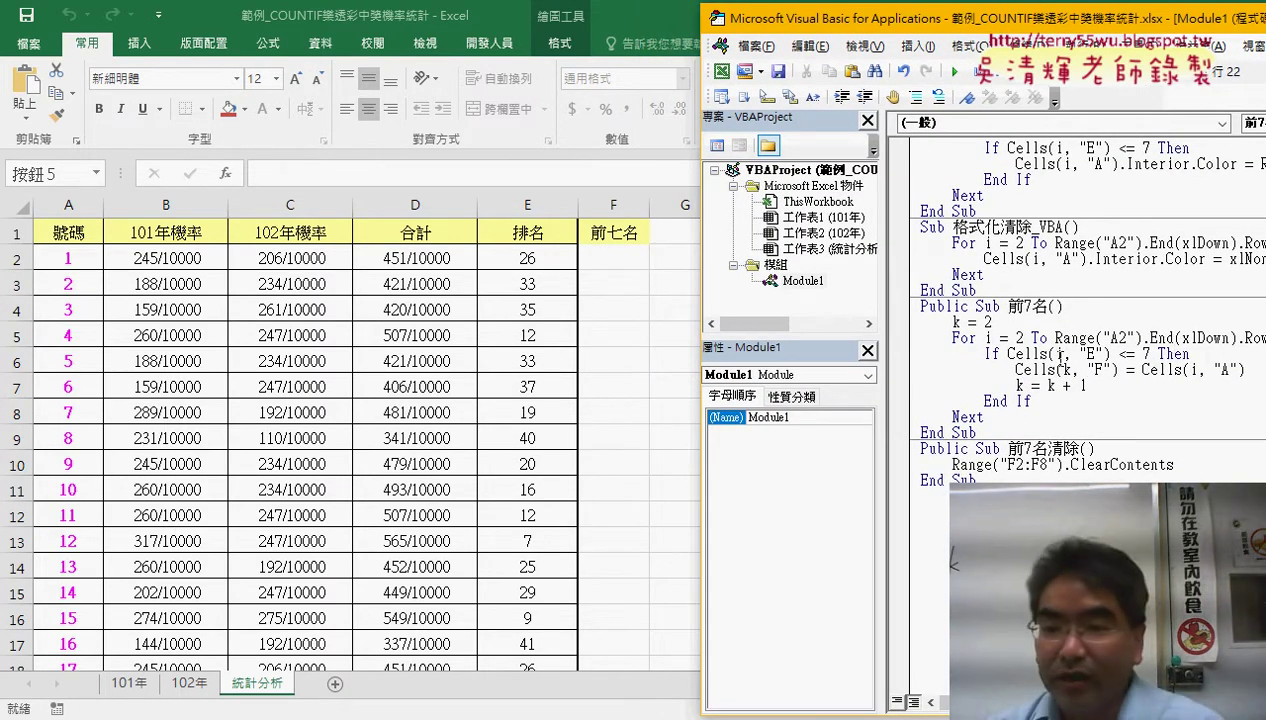
# Set a breakpoint on the Cells(k, "F") copy line and run 前7名 until it pauses.
pyautogui.click(897, 369)
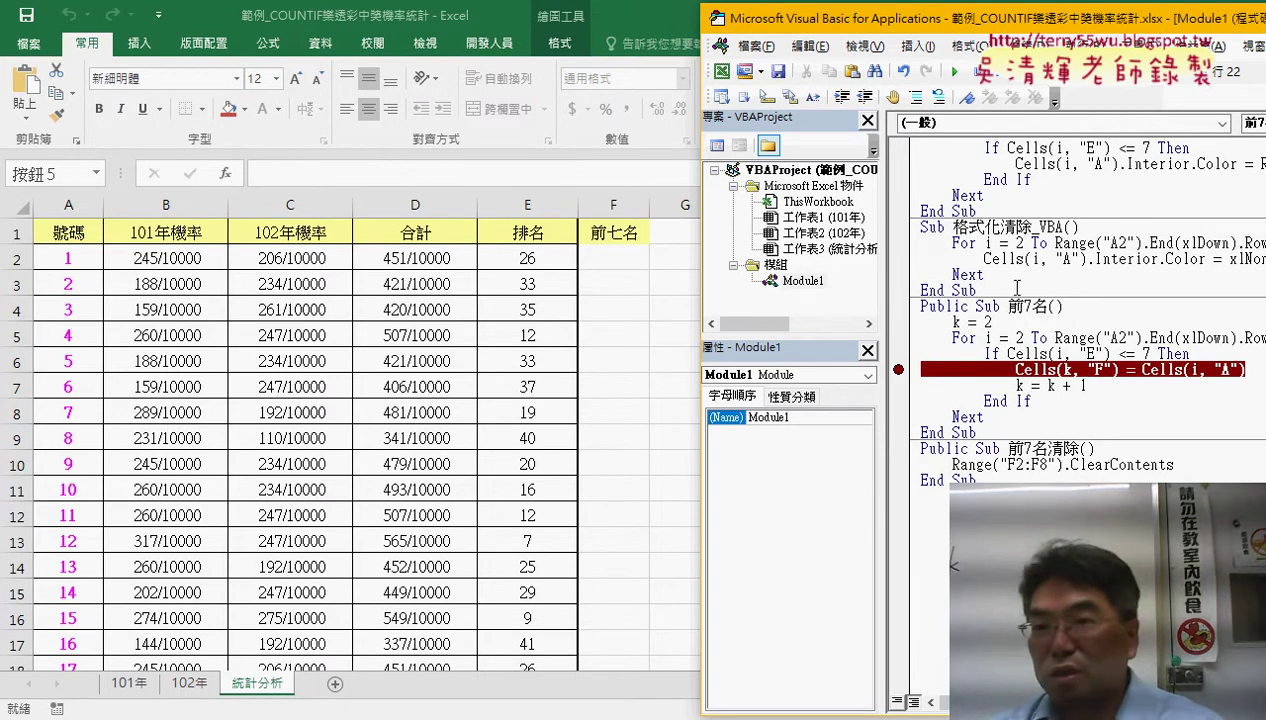
pyautogui.click(954, 71)
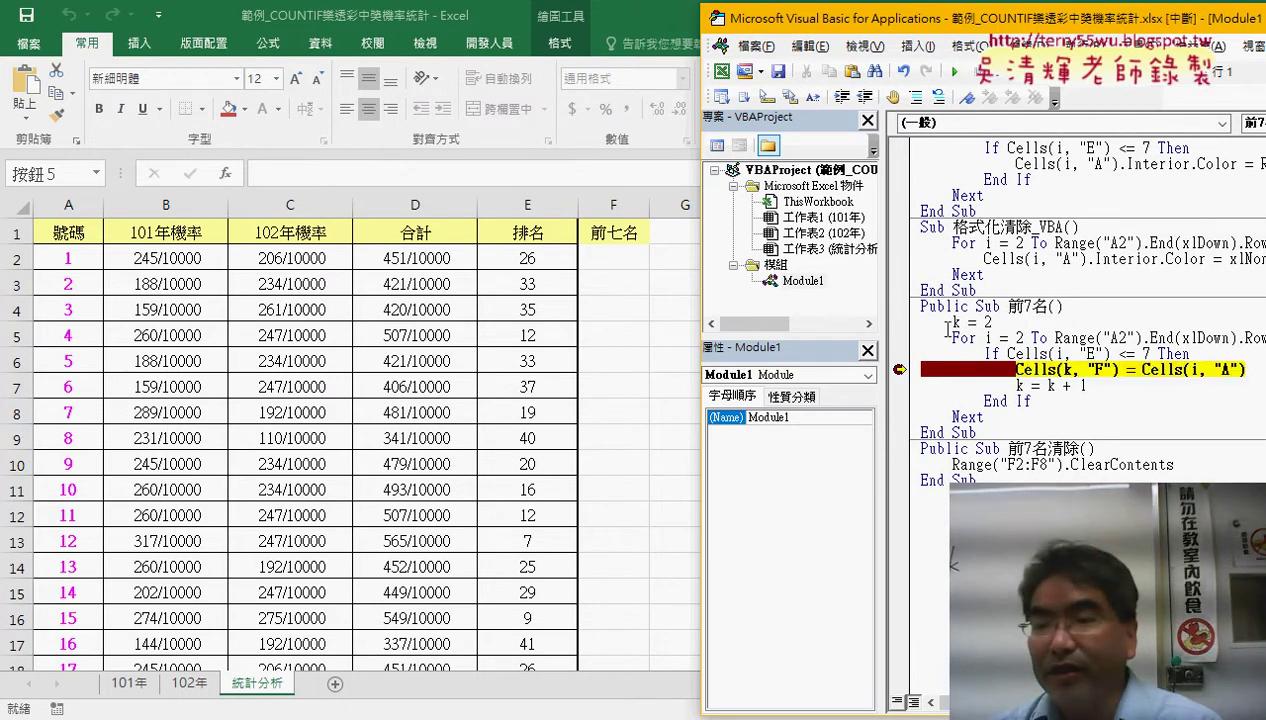
pyautogui.moveTo(957, 322)
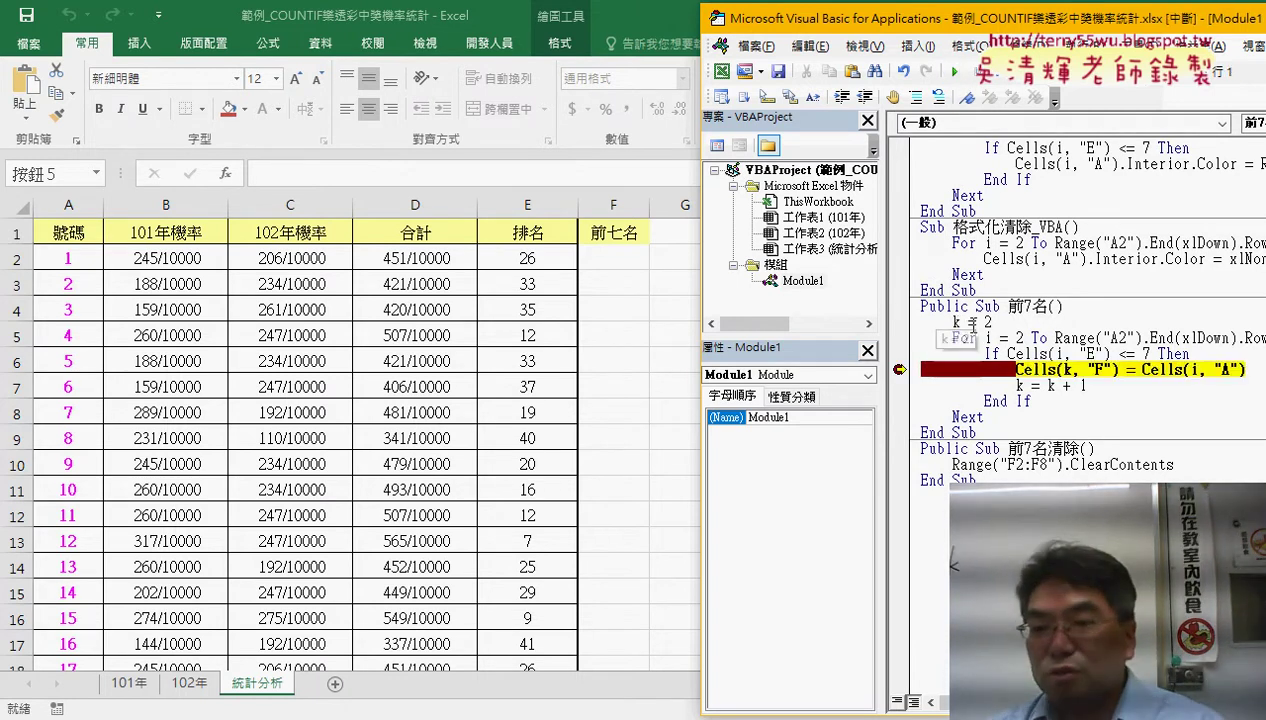
pyautogui.moveTo(1059, 353)
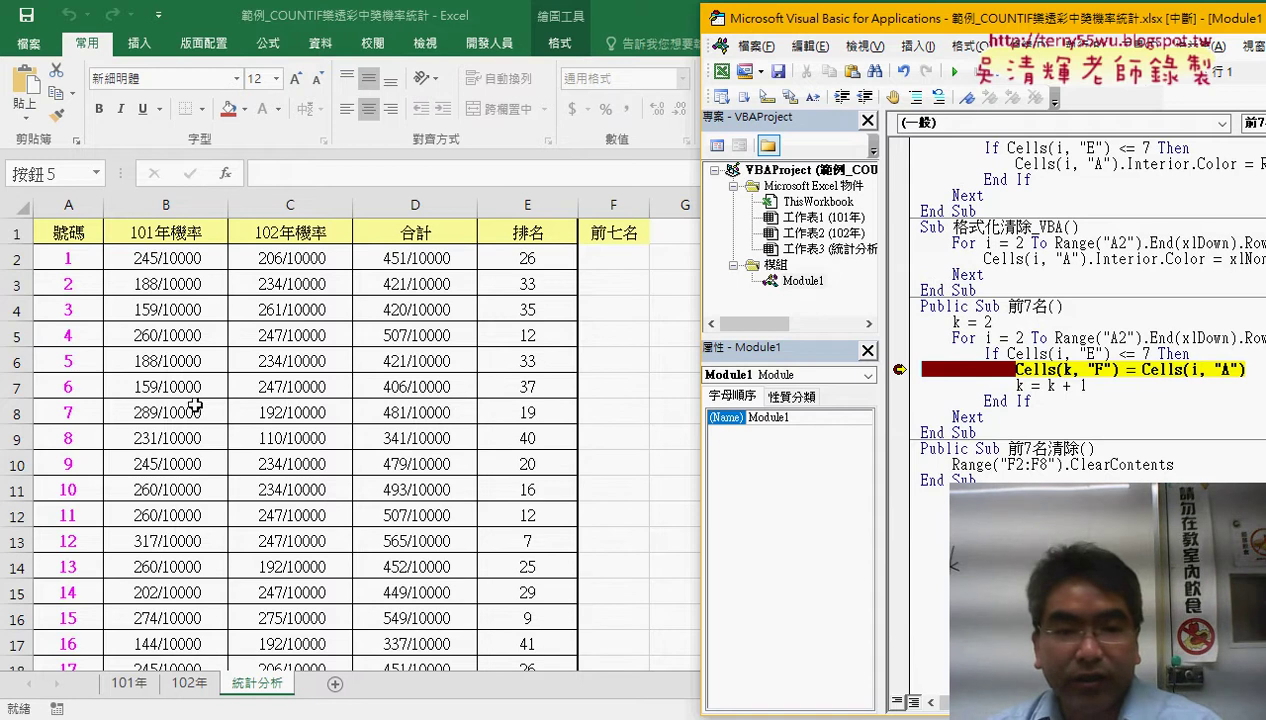
# Check row 13, the entry ranked 7, on the Excel sheet, then return to the editor.
pyautogui.click(16, 541)
pyautogui.click(16, 541)
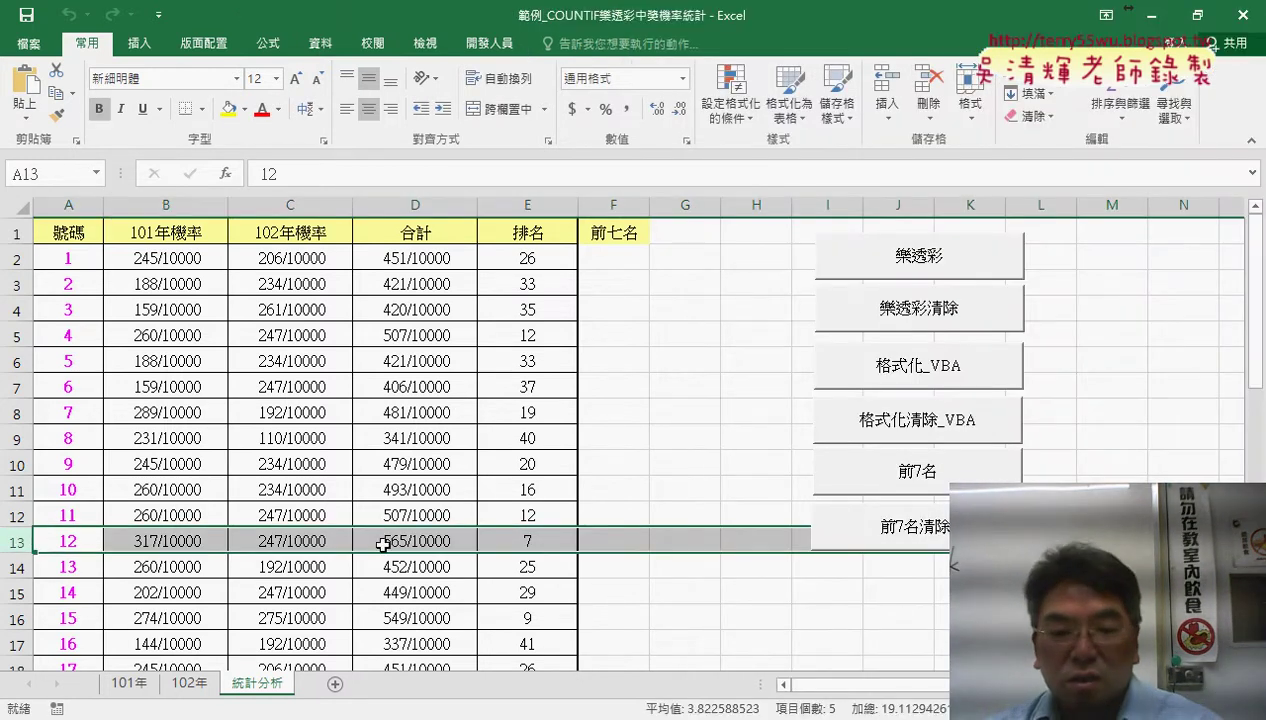
pyautogui.moveTo(412, 719)
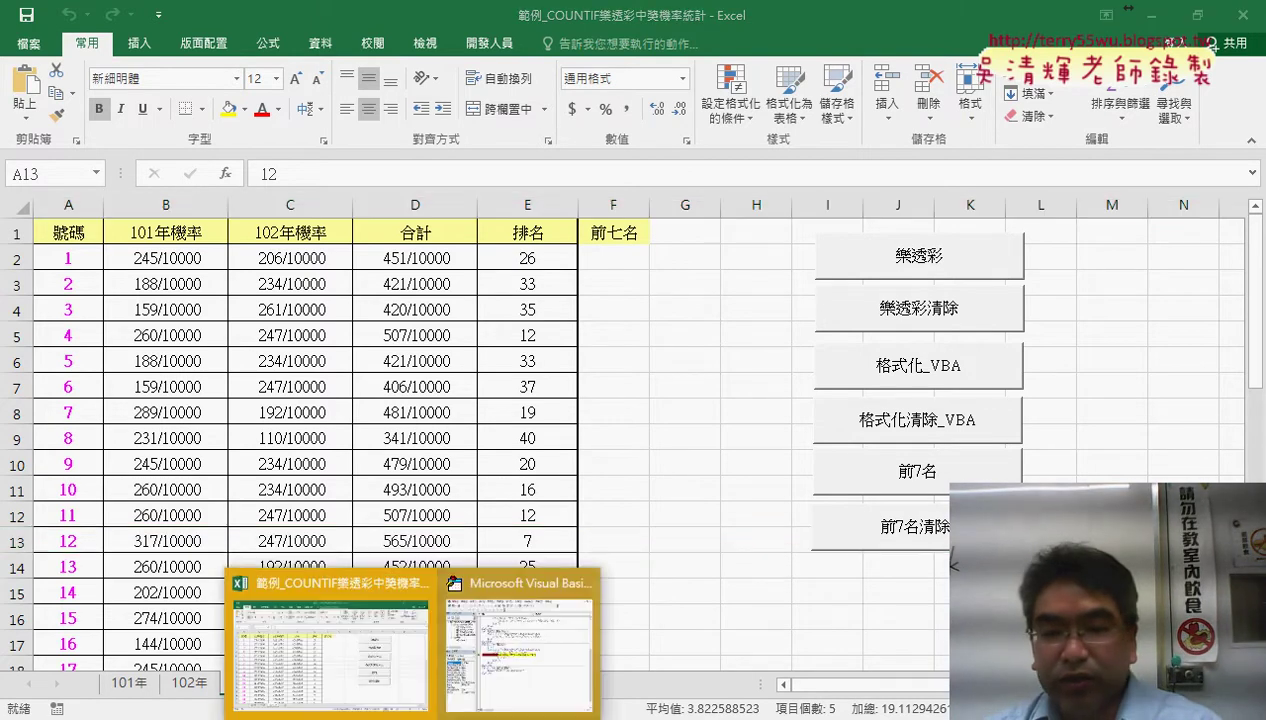
pyautogui.click(520, 657)
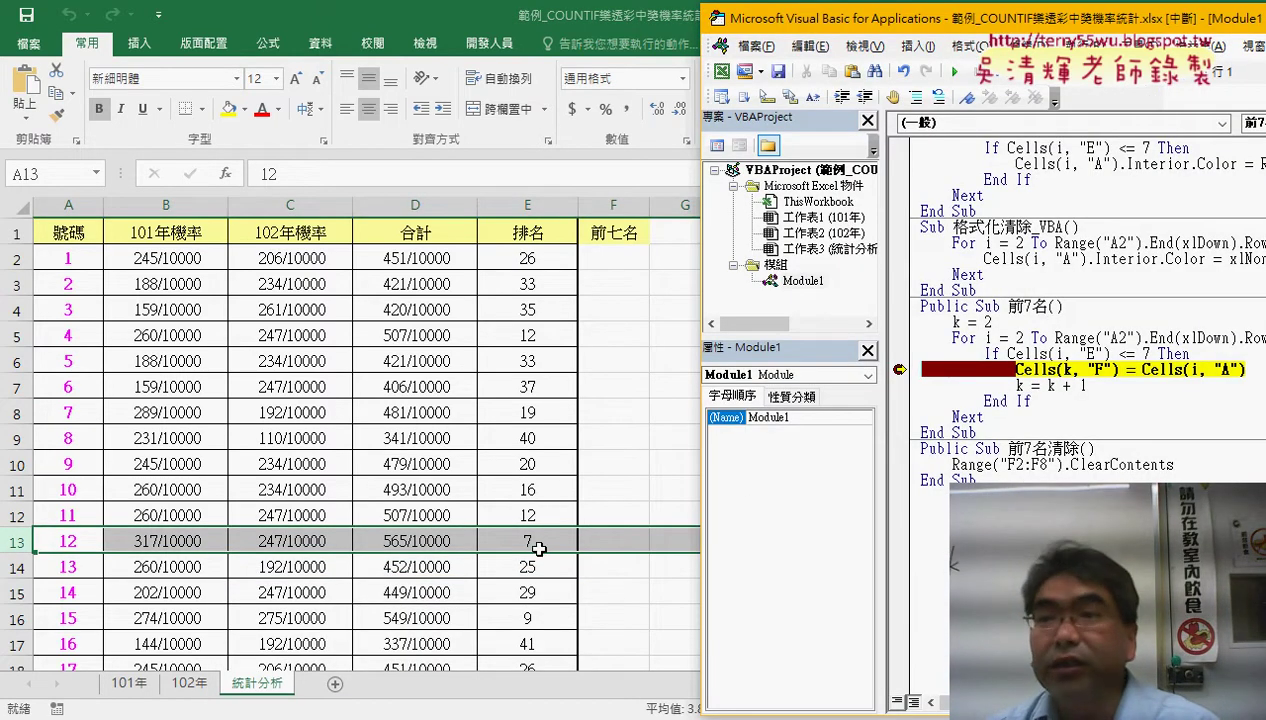
# Step the paused 前7名 one line with F8, writing 12 into F2.
pyautogui.click(1093, 370)
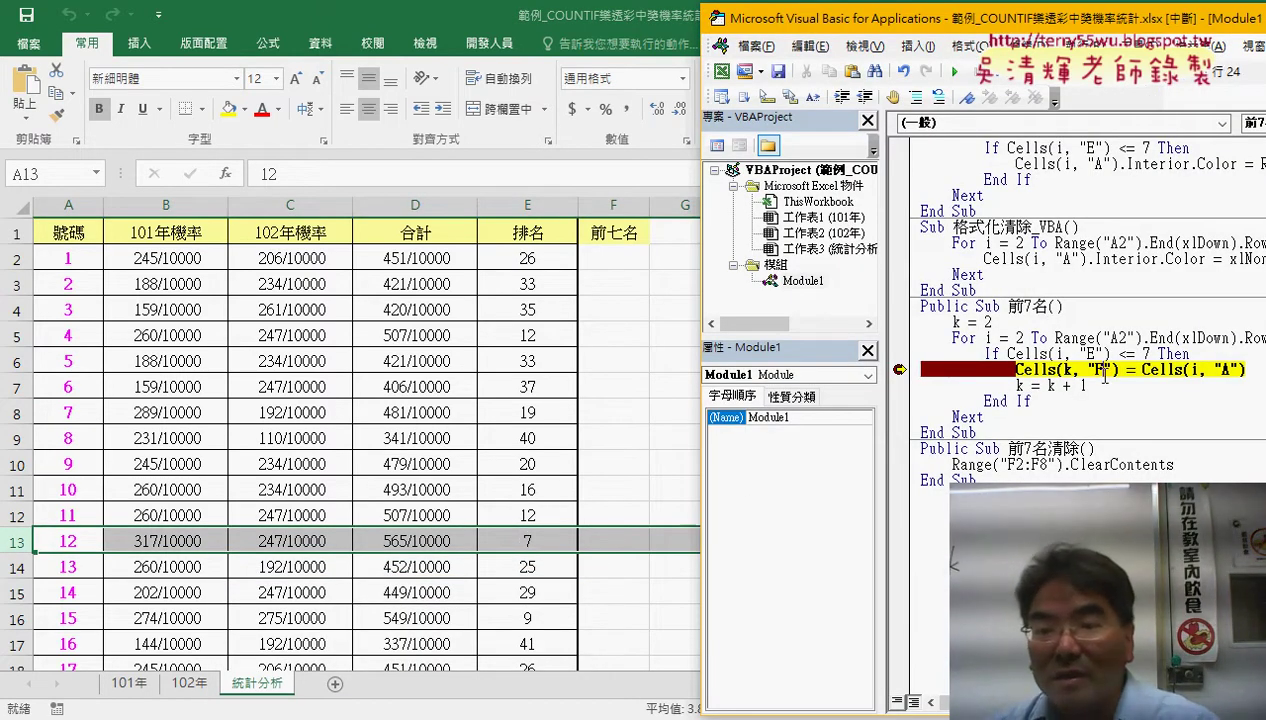
pyautogui.moveTo(1168, 371)
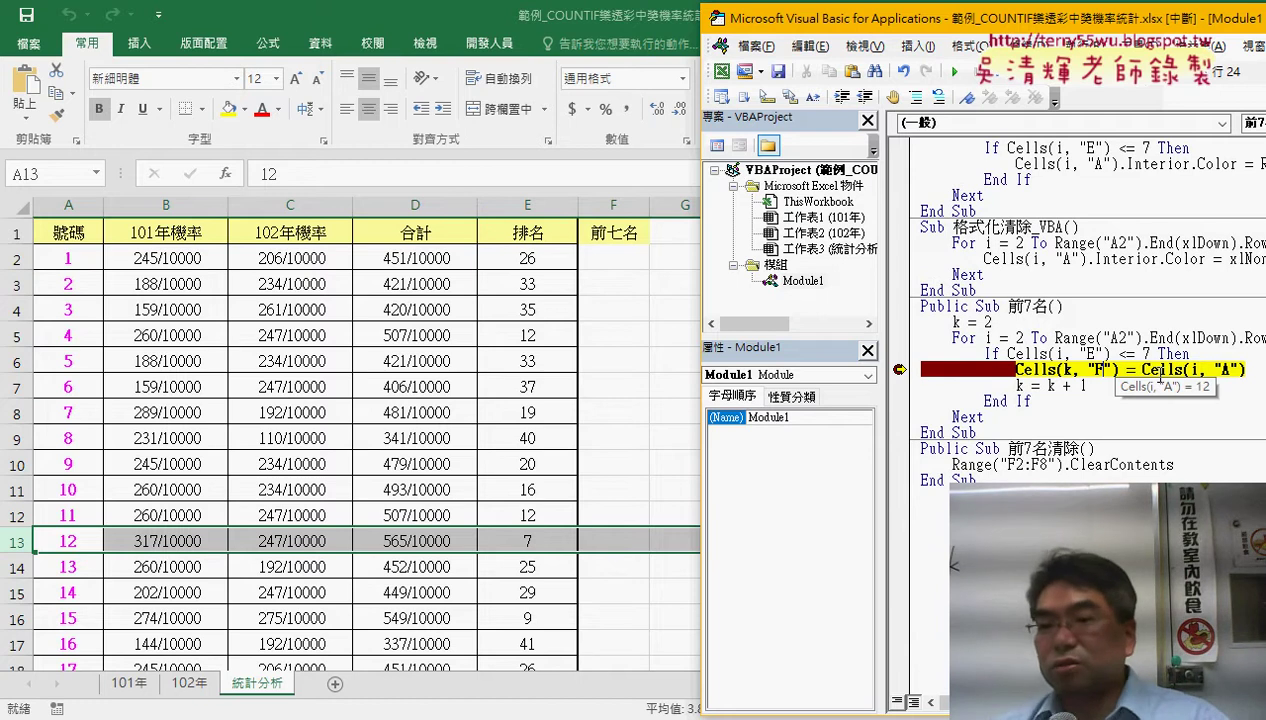
pyautogui.click(1034, 369)
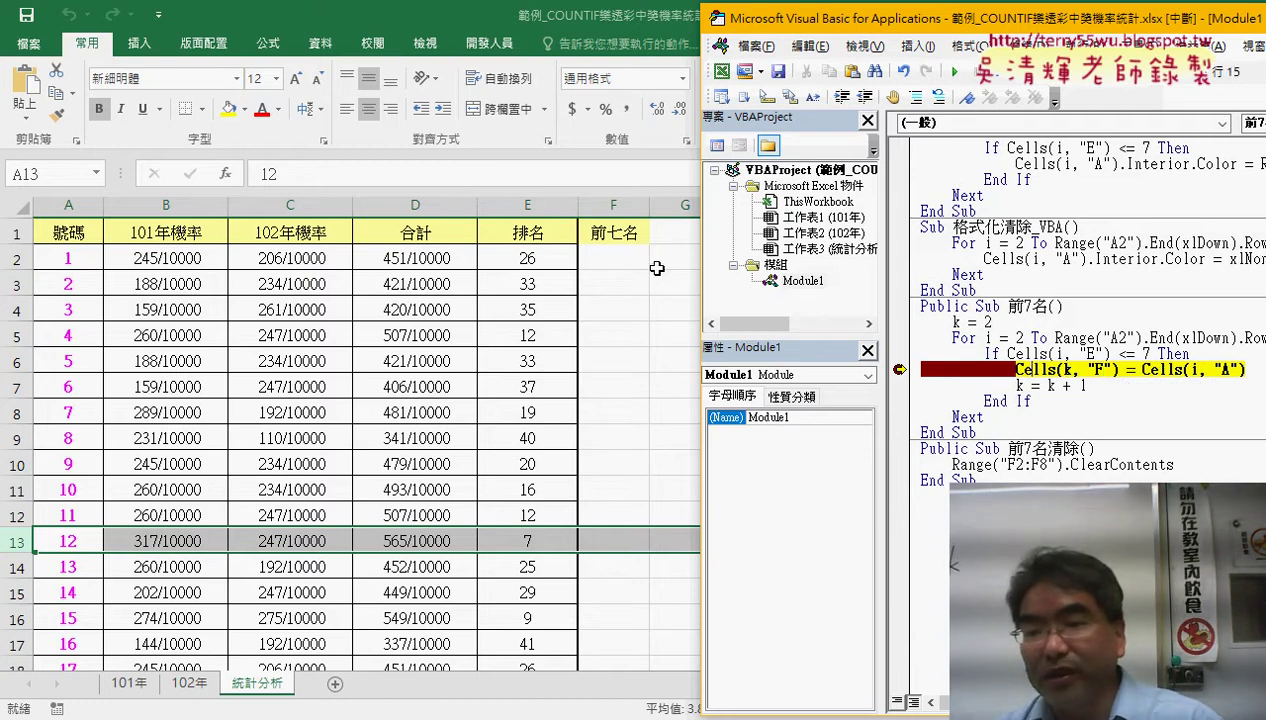
pyautogui.press('Right')
pyautogui.press('Right')
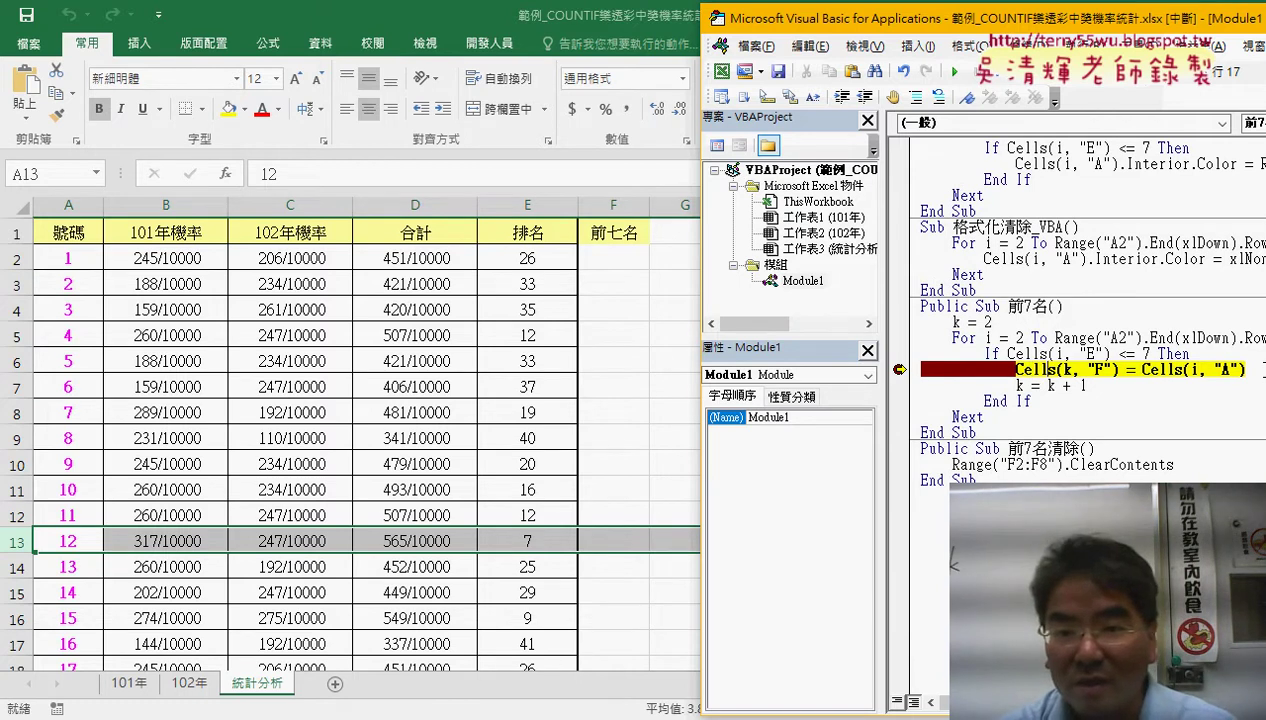
pyautogui.press('F8')
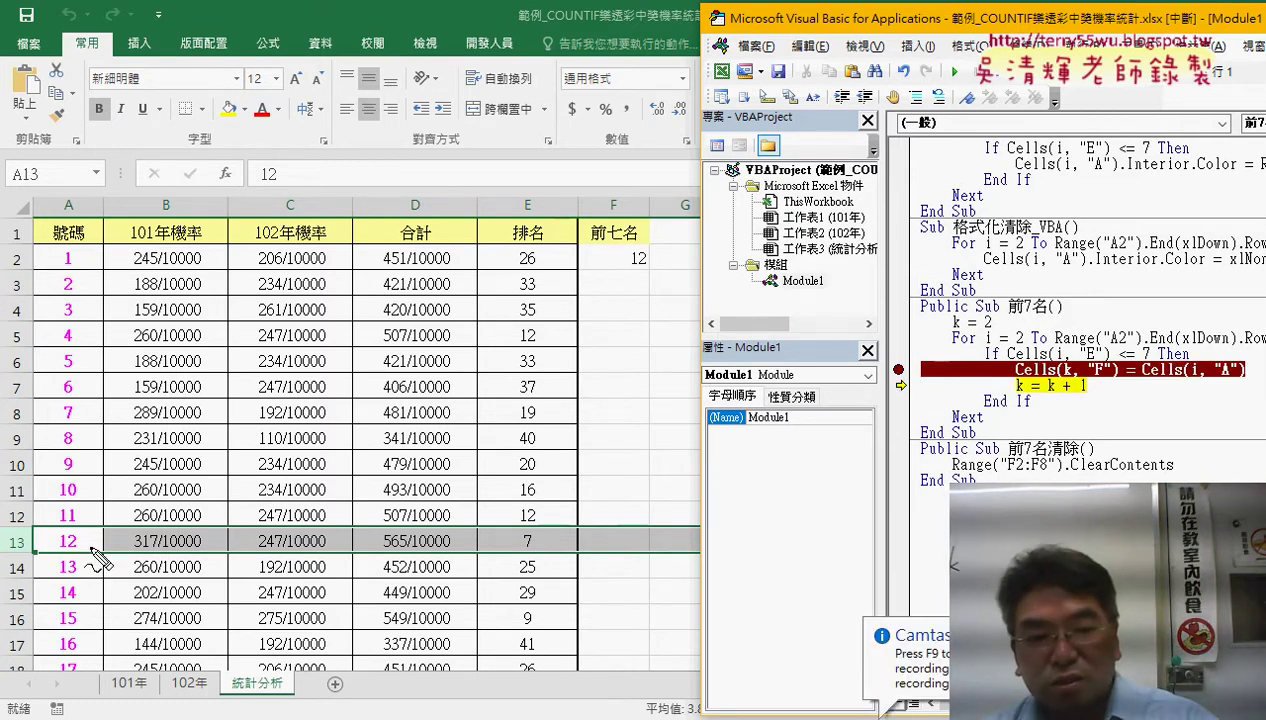
pyautogui.moveTo(55, 540); pyautogui.dragTo(85, 572)
pyautogui.moveTo(628, 272); pyautogui.dragTo(645, 283)
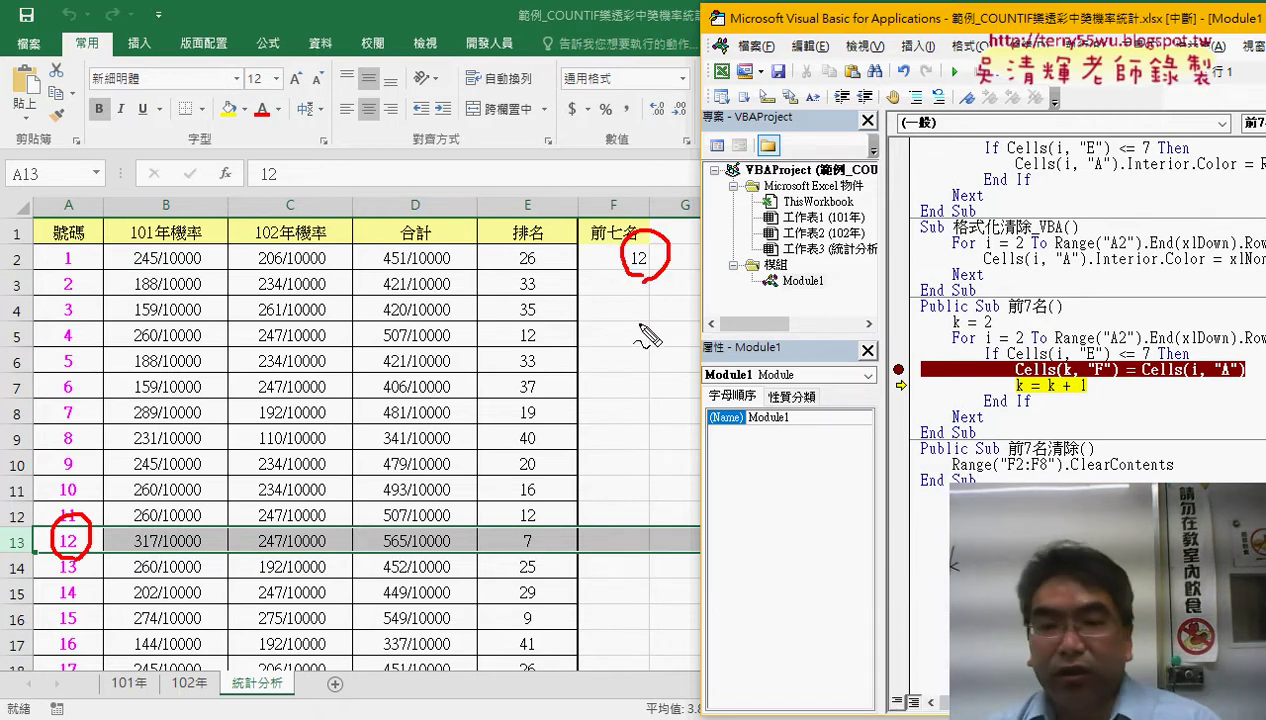
pyautogui.press('Escape')
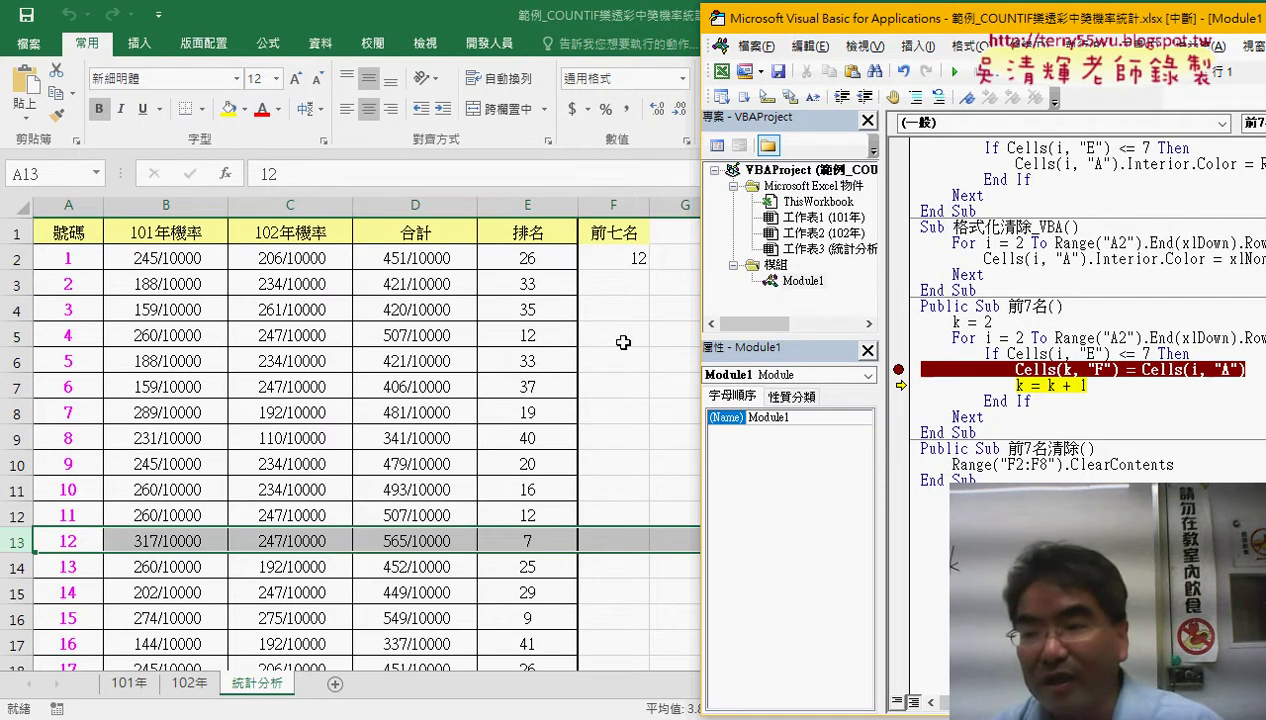
# Step past the k = k + 1 line and highlight the k = 2 and k + 1 expressions.
pyautogui.click(1117, 402)
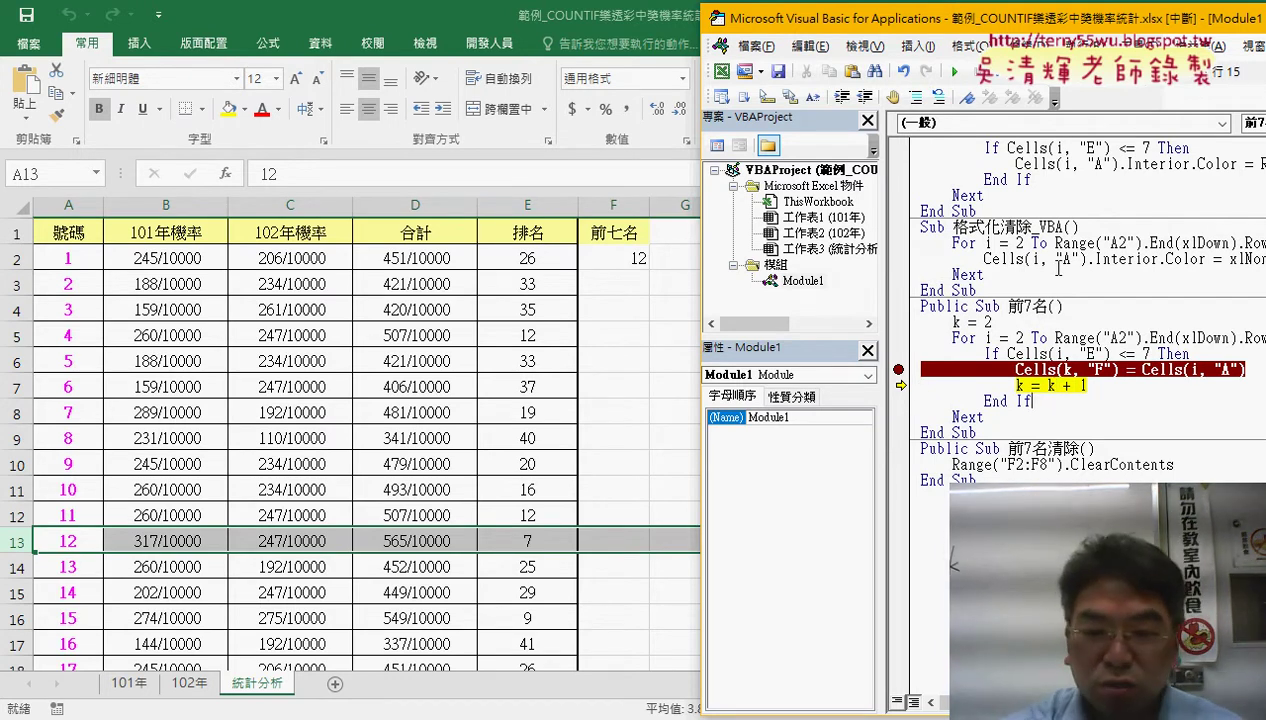
pyautogui.press('F8')
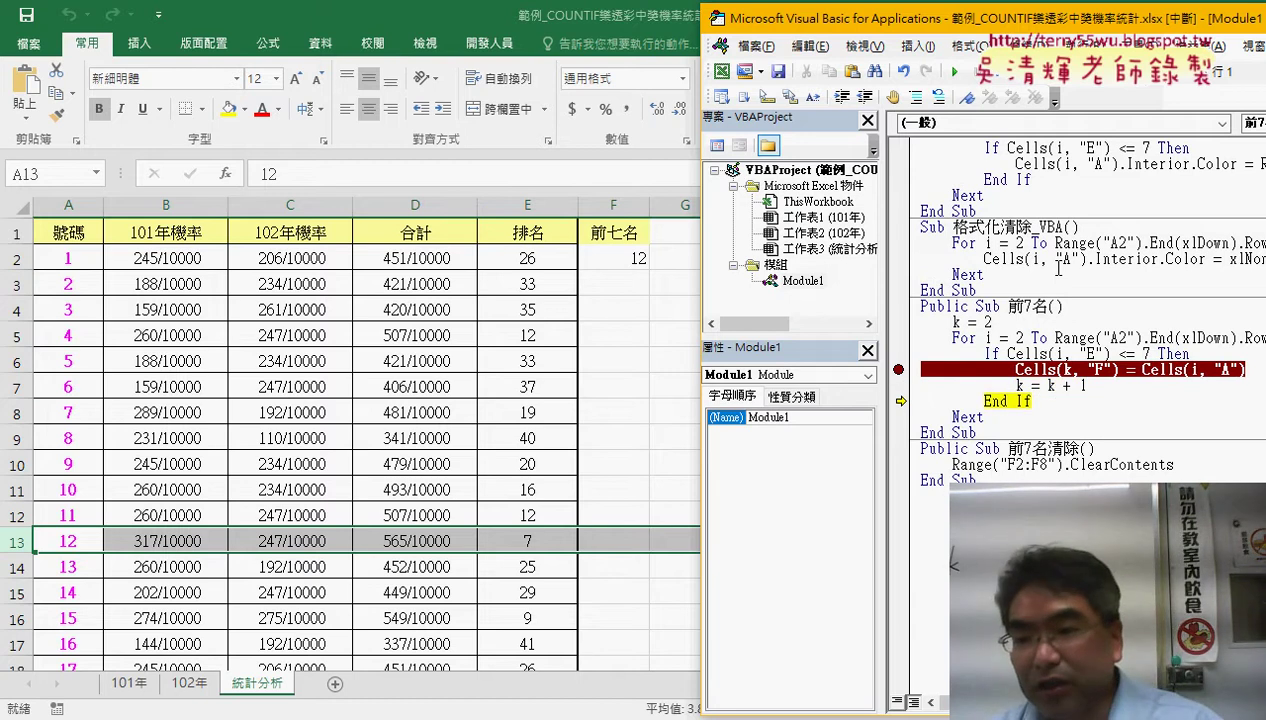
pyautogui.moveTo(1020, 386)
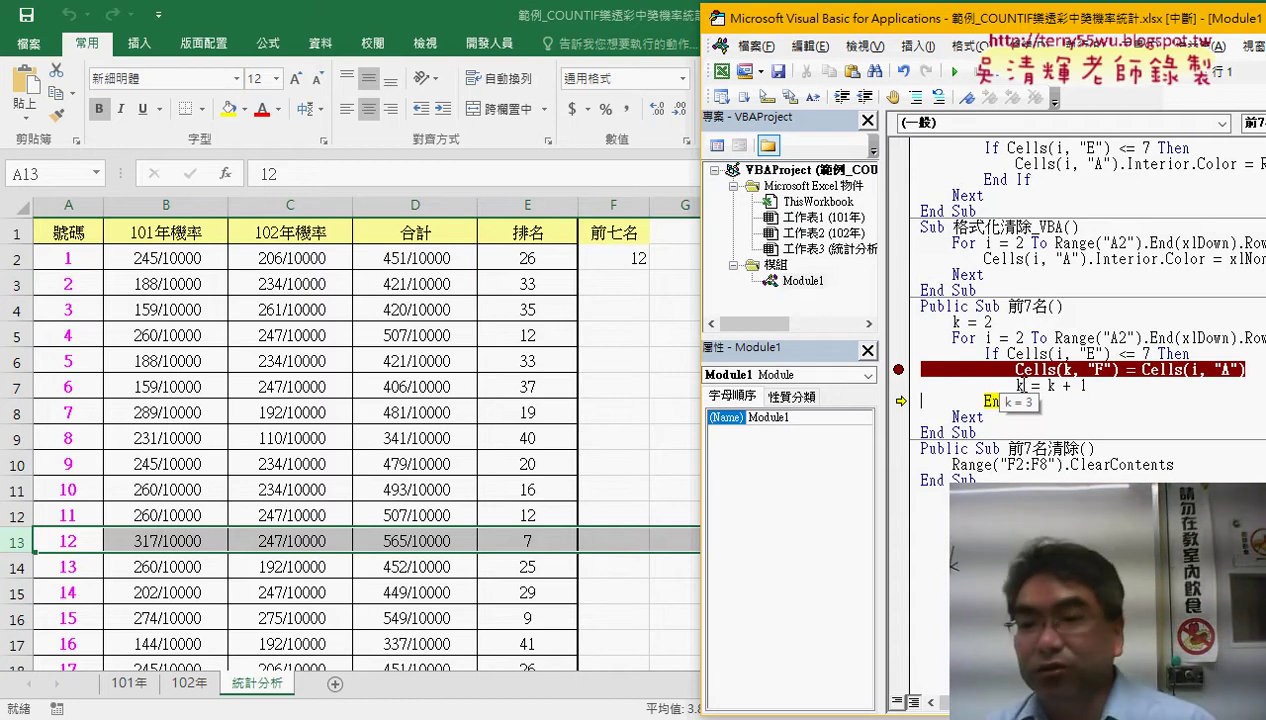
pyautogui.moveTo(991, 322); pyautogui.dragTo(953, 323)
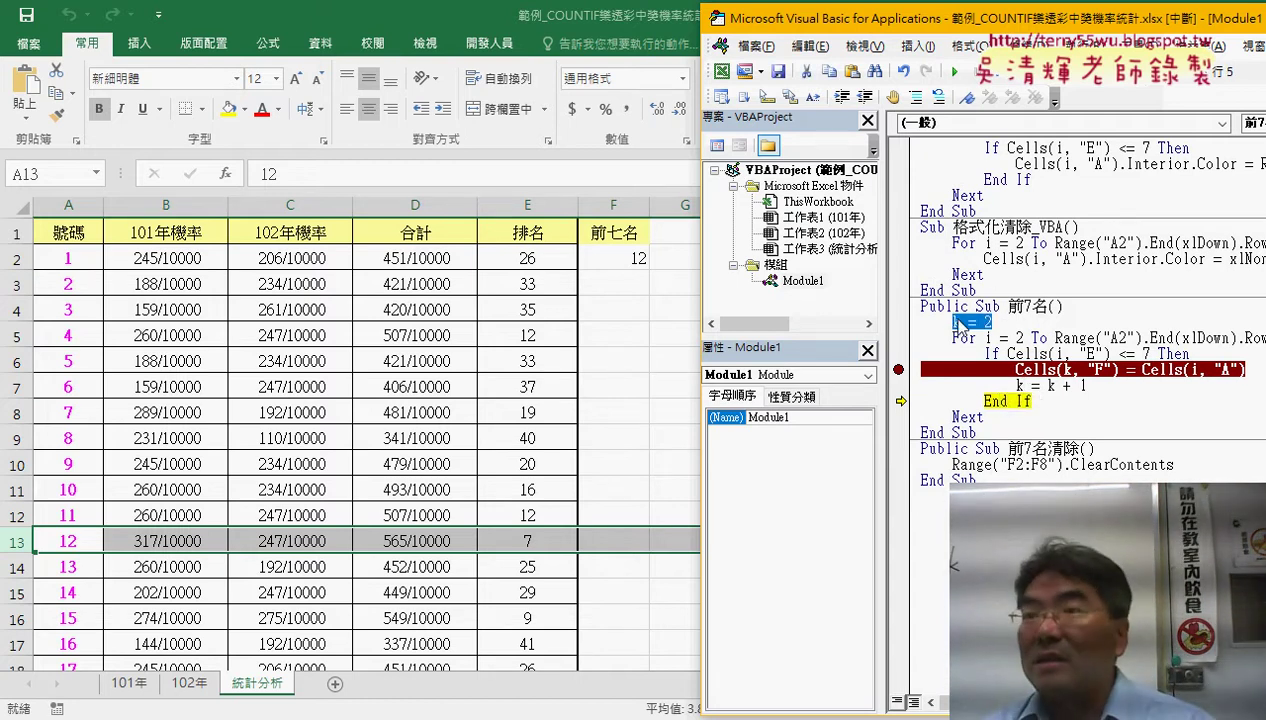
pyautogui.moveTo(1088, 385); pyautogui.dragTo(1013, 386)
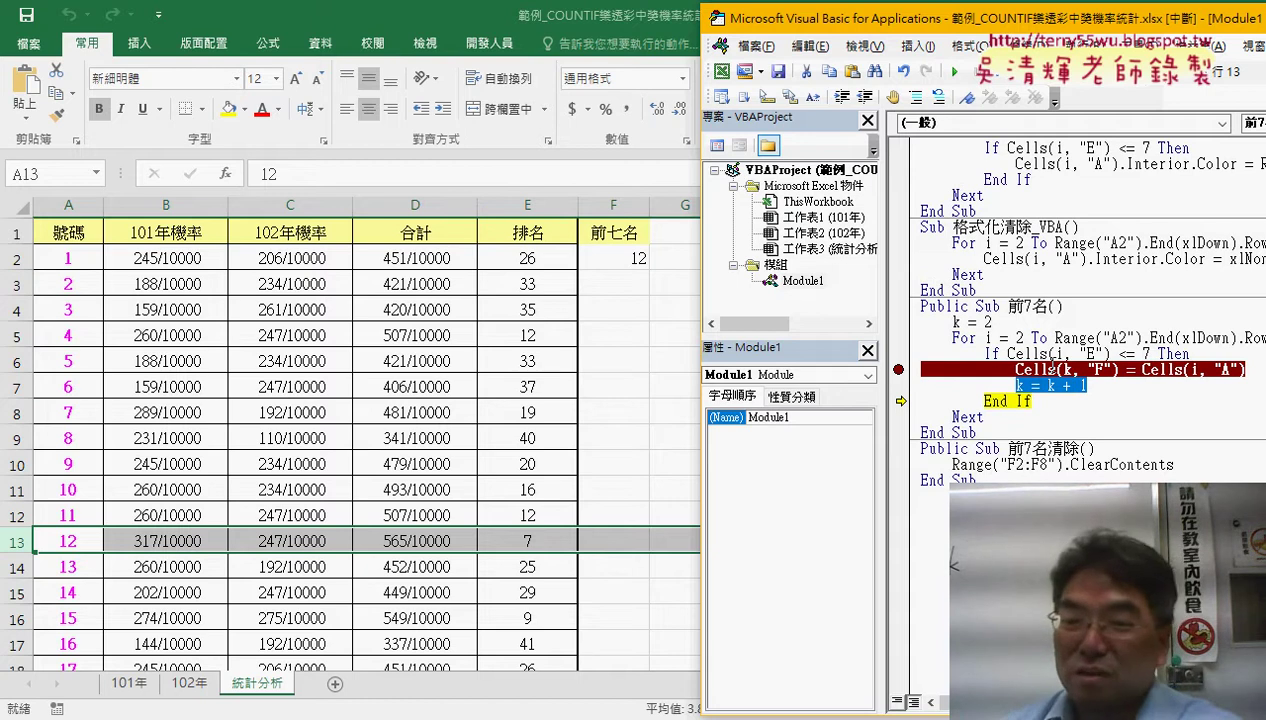
# Remove the breakpoint and continue 前7名 so F2:F8 fill with 12, 21, 27, 28, 33, 34, 39.
pyautogui.click(898, 369)
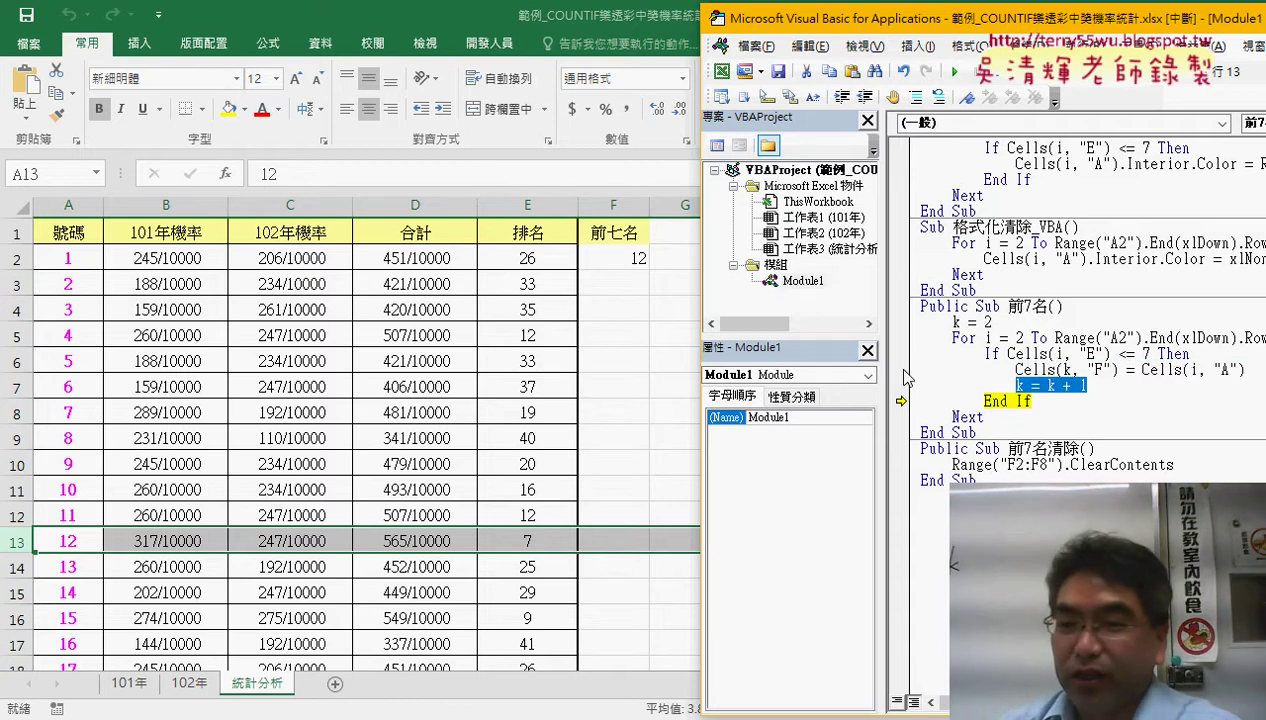
pyautogui.click(1018, 386)
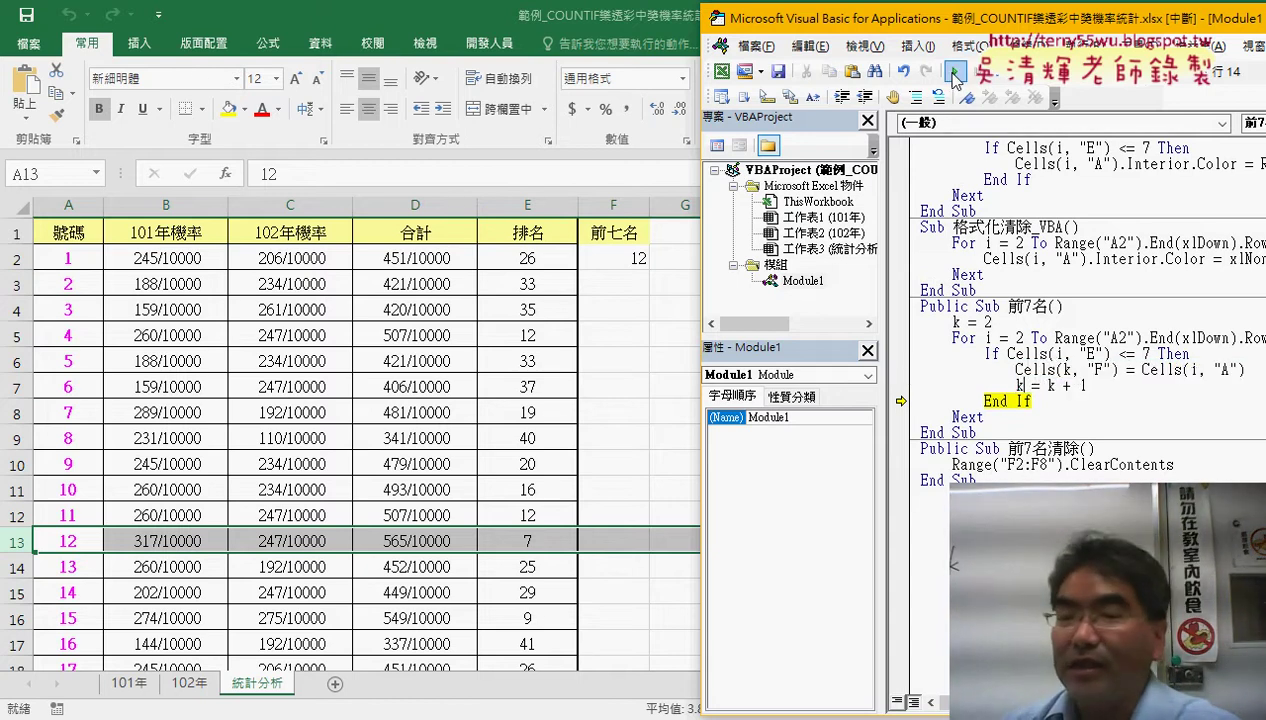
pyautogui.click(955, 75)
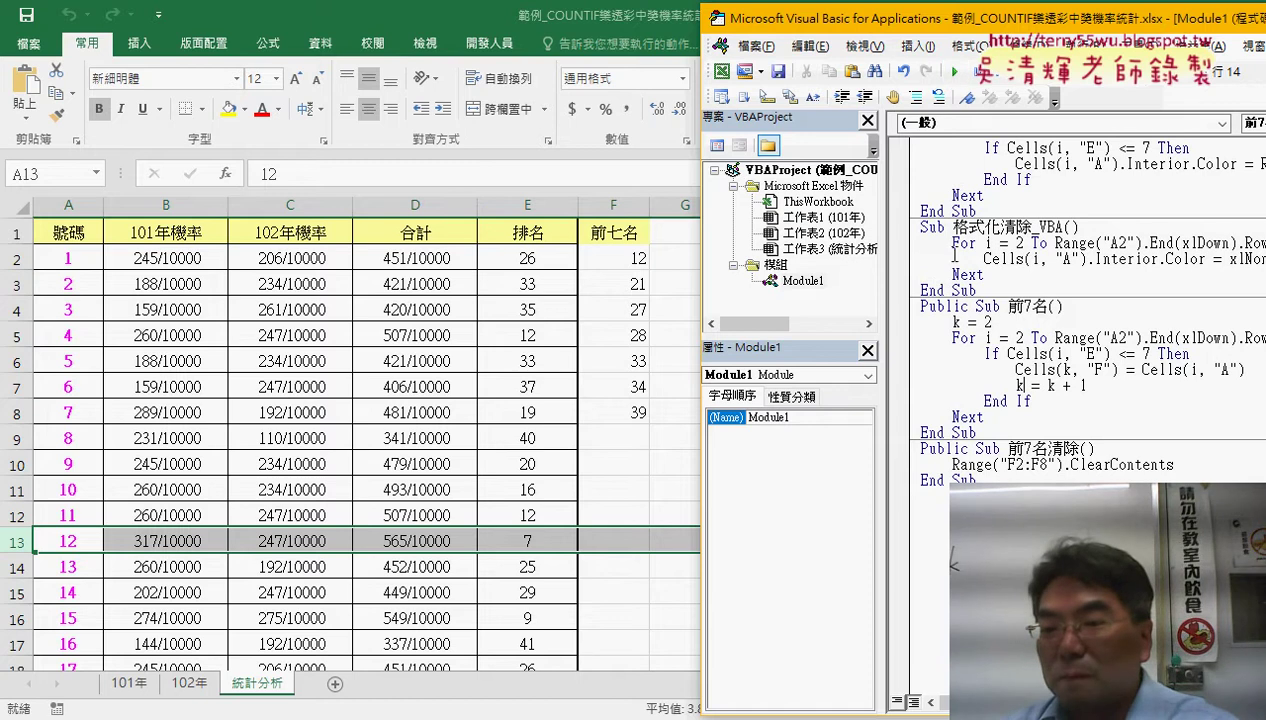
# Retype .ClearContents via autocomplete on the Range("F2:F8") line and select the F2:F8 address.
pyautogui.click(1009, 245)
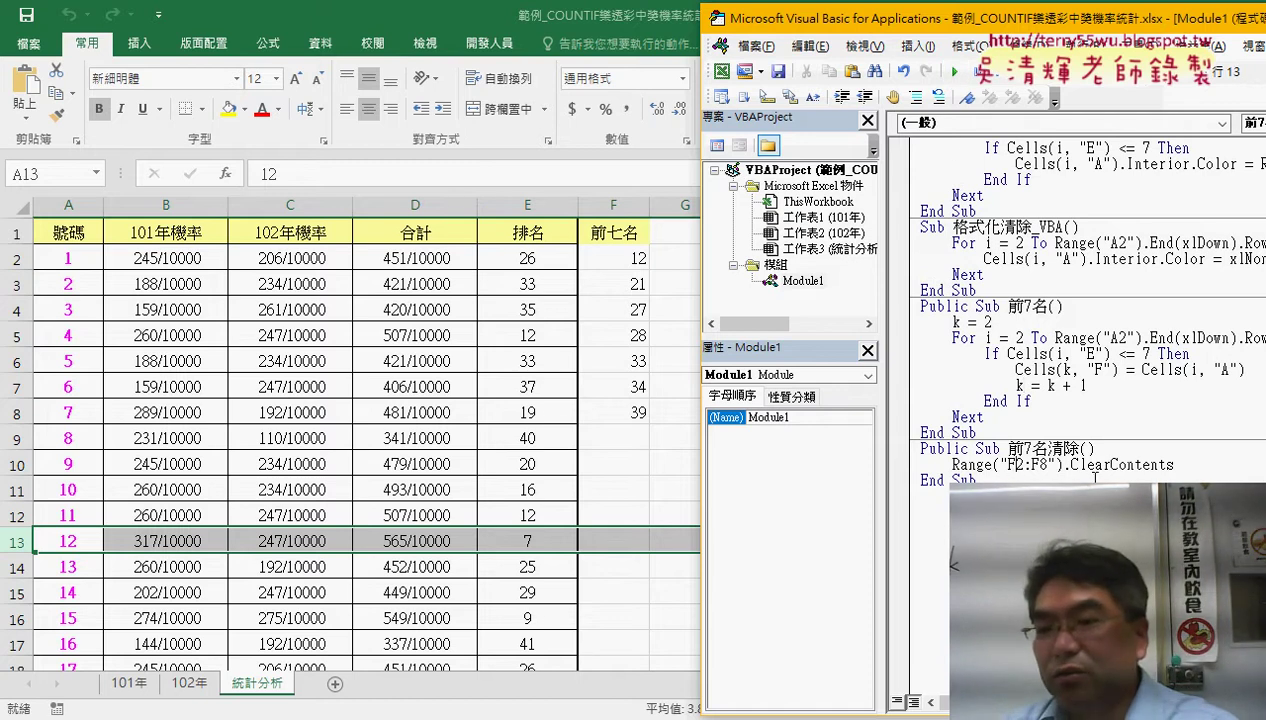
pyautogui.moveTo(1175, 465); pyautogui.dragTo(1063, 465)
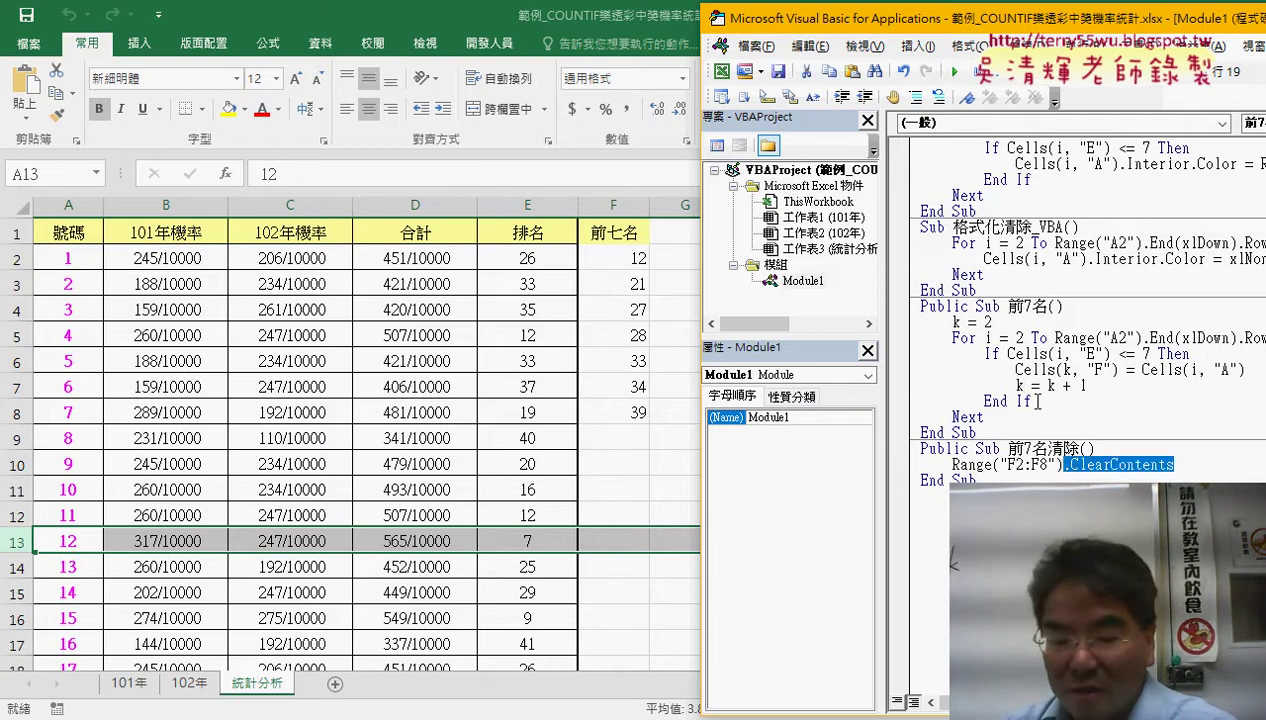
pyautogui.press('BackSpace')
pyautogui.write('.c')
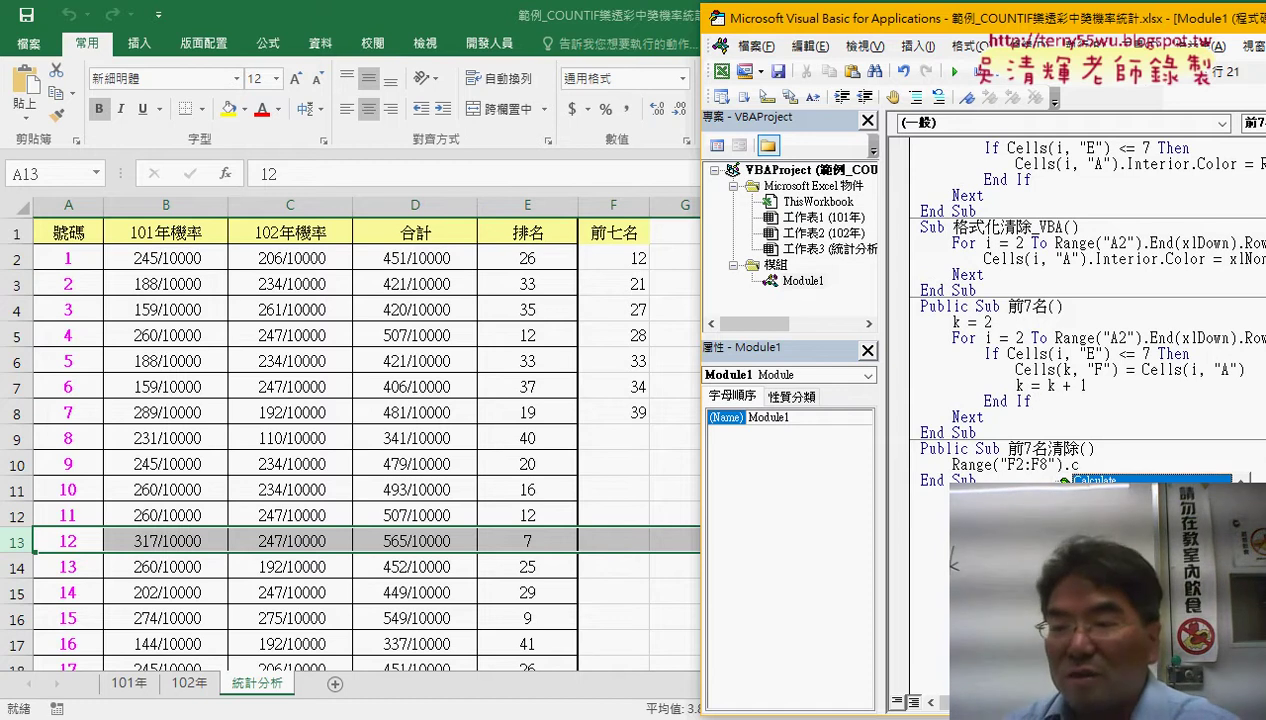
pyautogui.write('l')
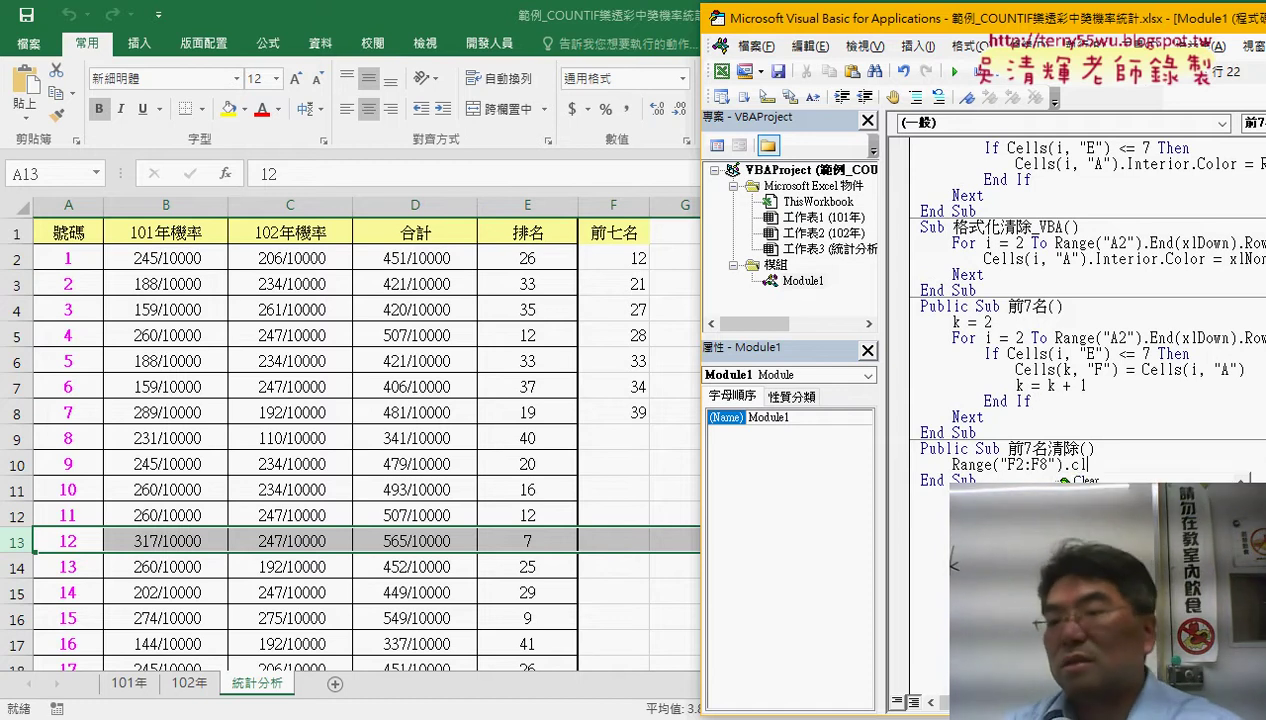
pyautogui.press('Down')
pyautogui.press('Tab')
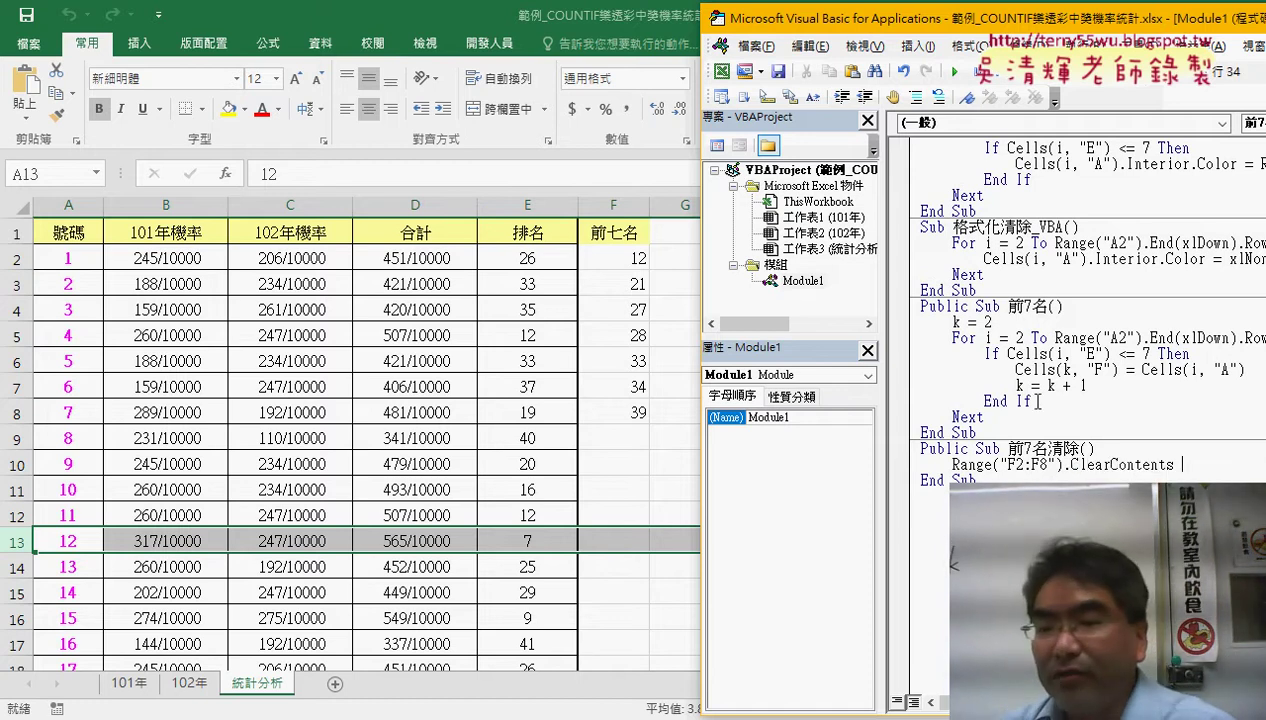
pyautogui.click(1047, 465)
pyautogui.moveTo(1047, 465); pyautogui.dragTo(1008, 465)
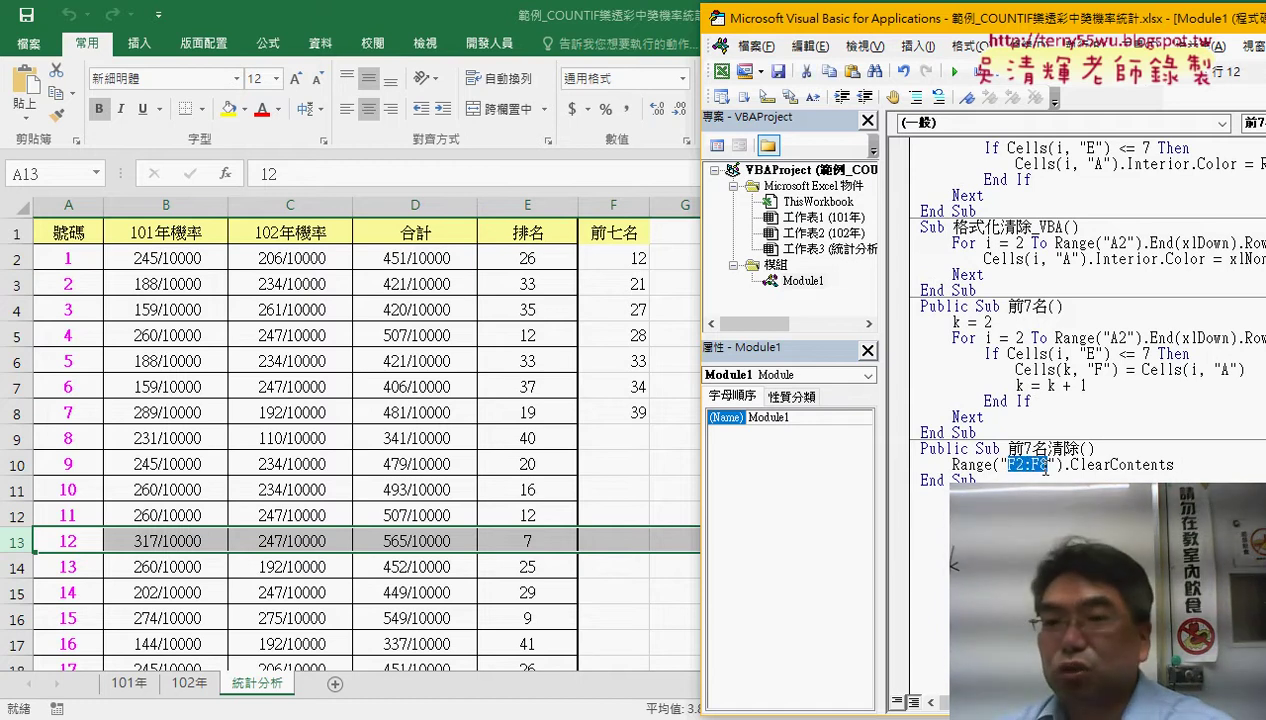
# Test-run 前7名 and 前7名清除 from the Run button, then bring the 統計分析 sheet forward.
pyautogui.click(955, 72)
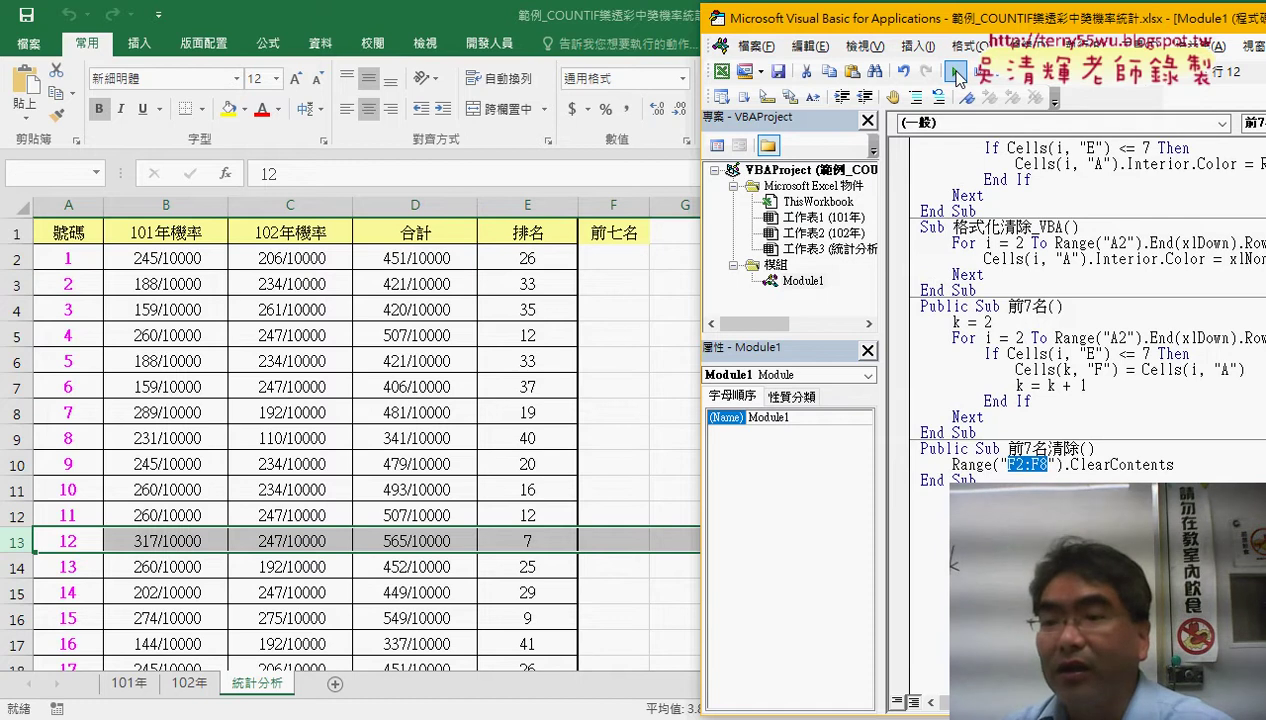
pyautogui.click(955, 72)
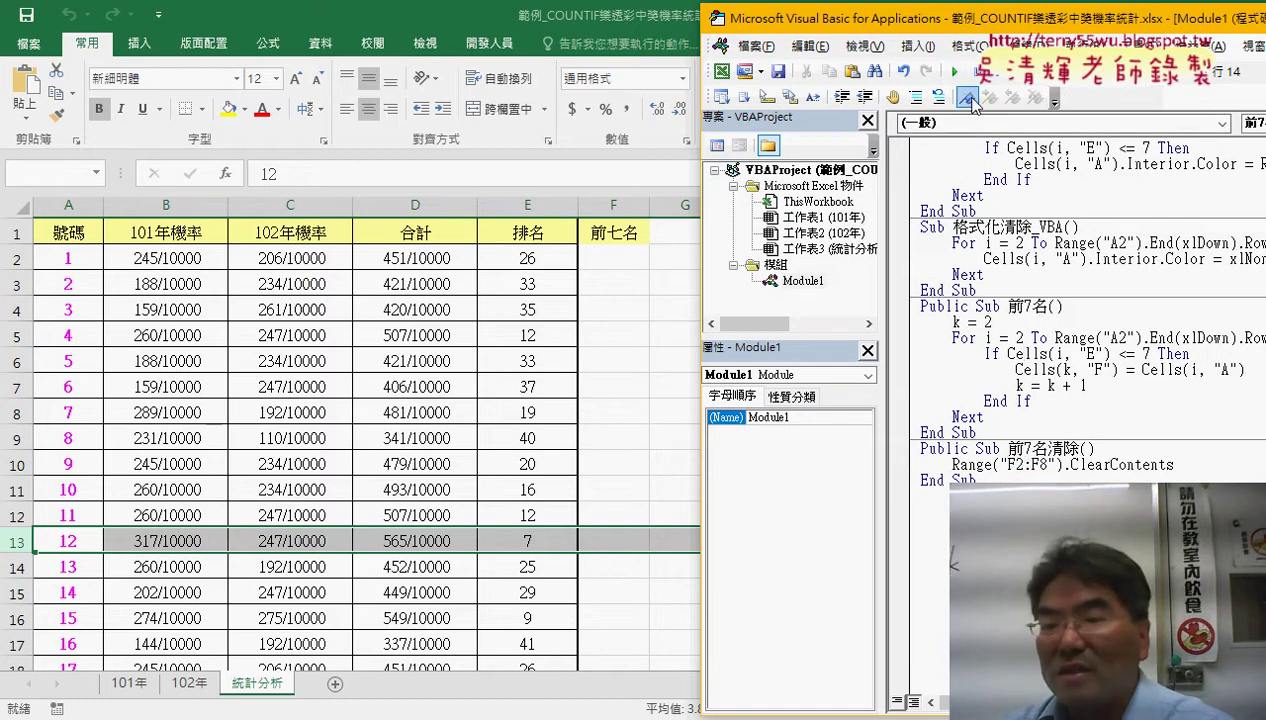
pyautogui.click(955, 72)
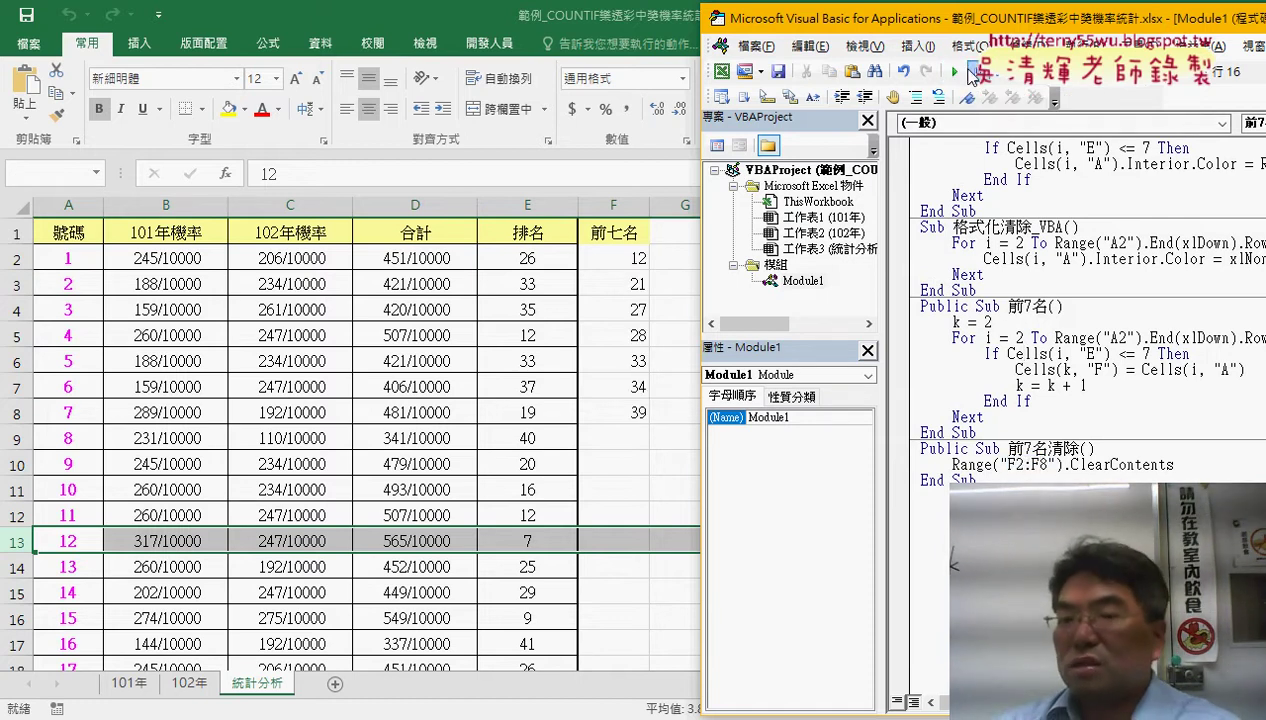
pyautogui.click(957, 73)
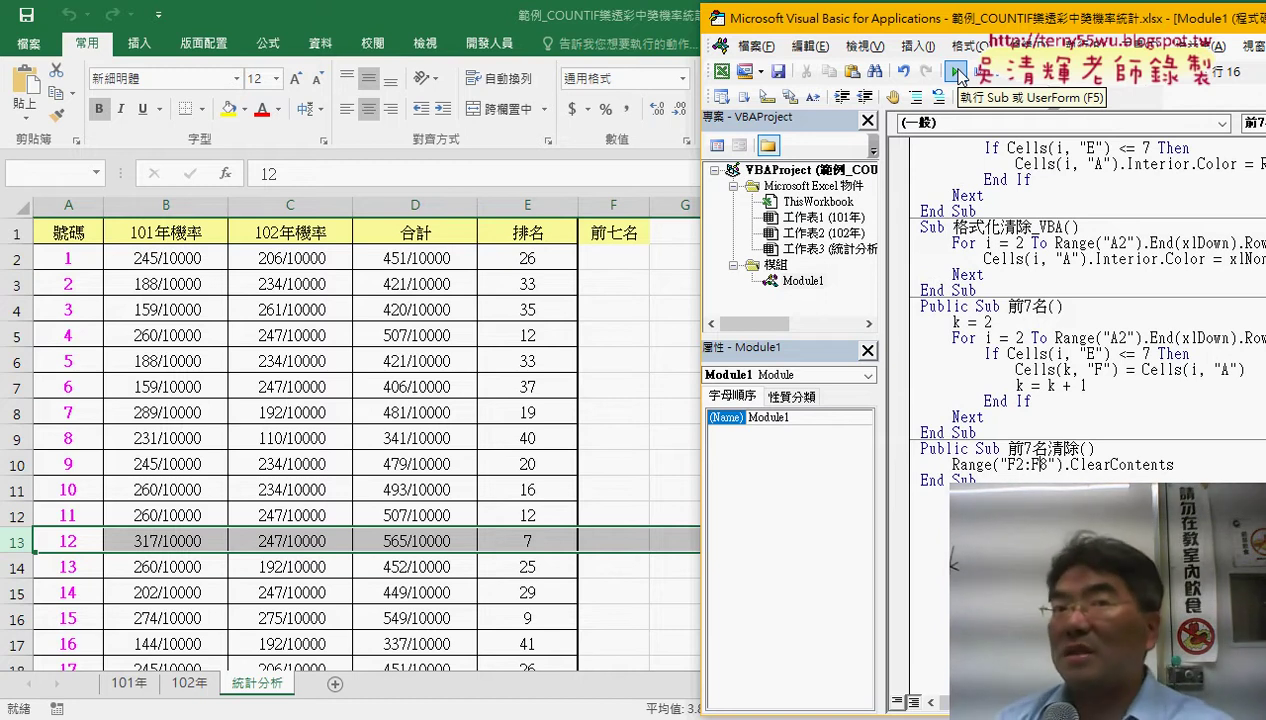
pyautogui.click(958, 73)
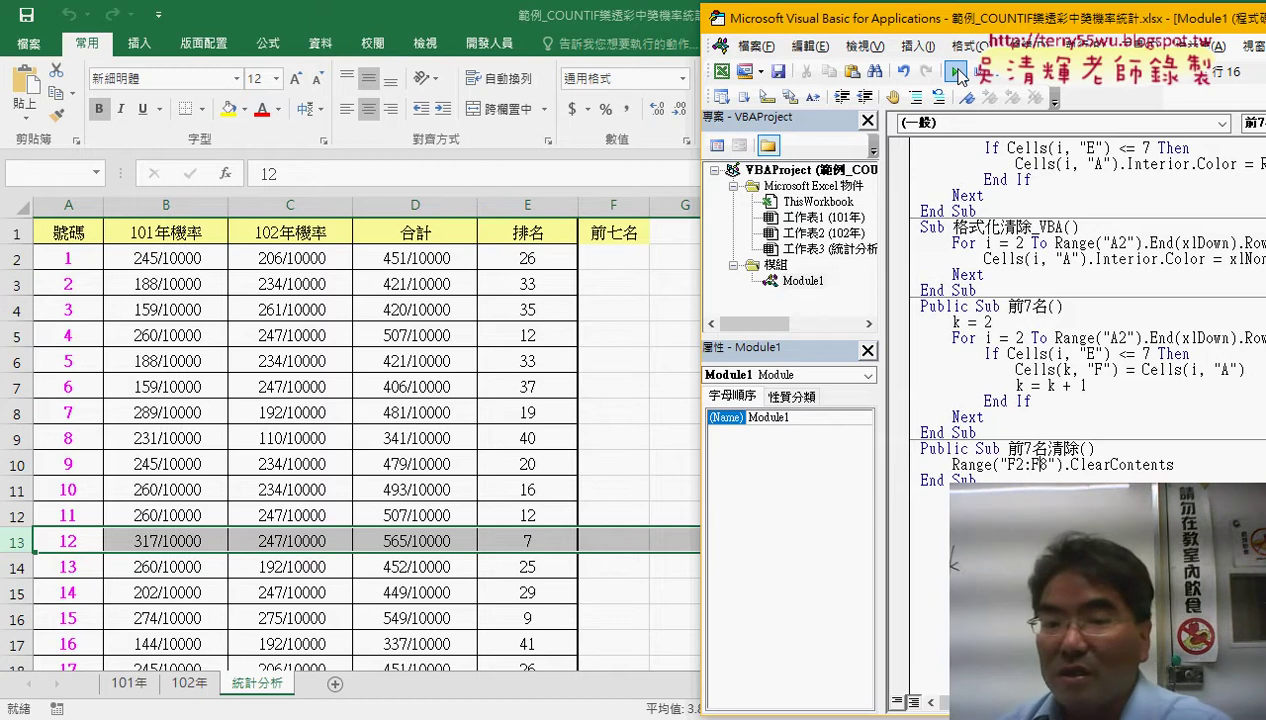
pyautogui.click(625, 360)
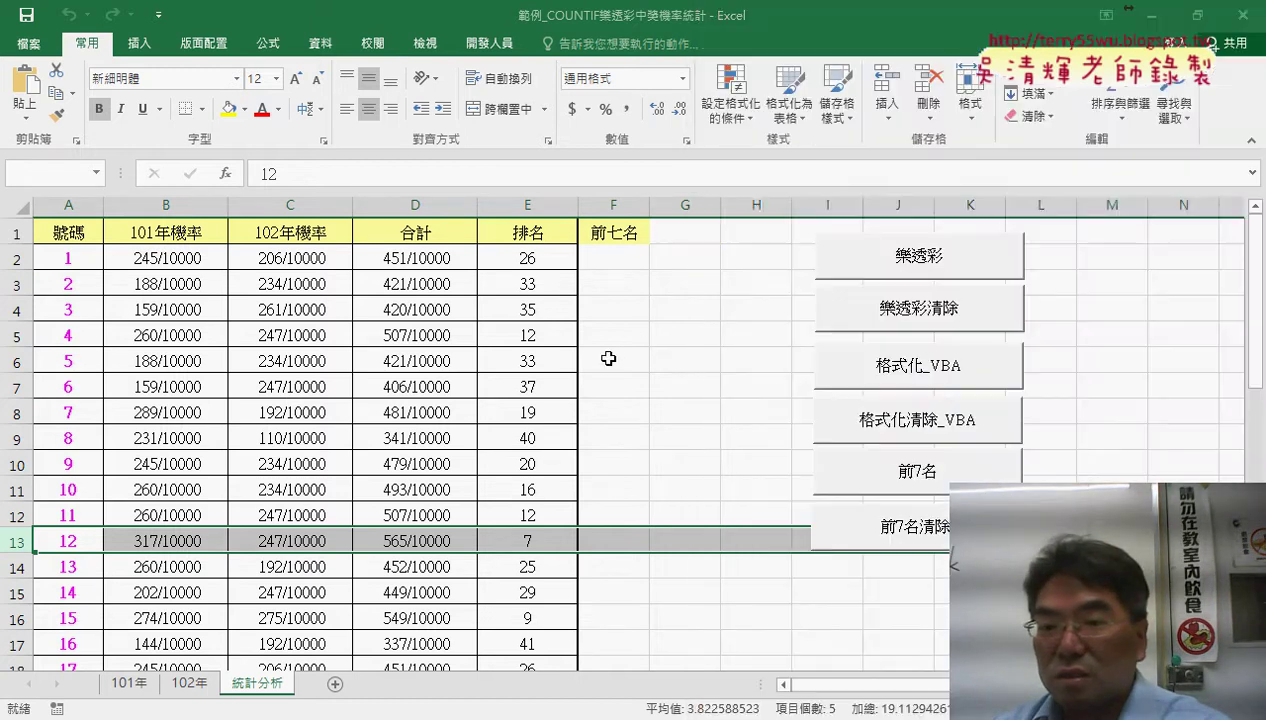
# Run the 樂透彩清除, 樂透彩, 格式化_VBA, 格式化清除_VBA, 前7名 and 前7名清除 buttons in turn.
pyautogui.click(925, 312)
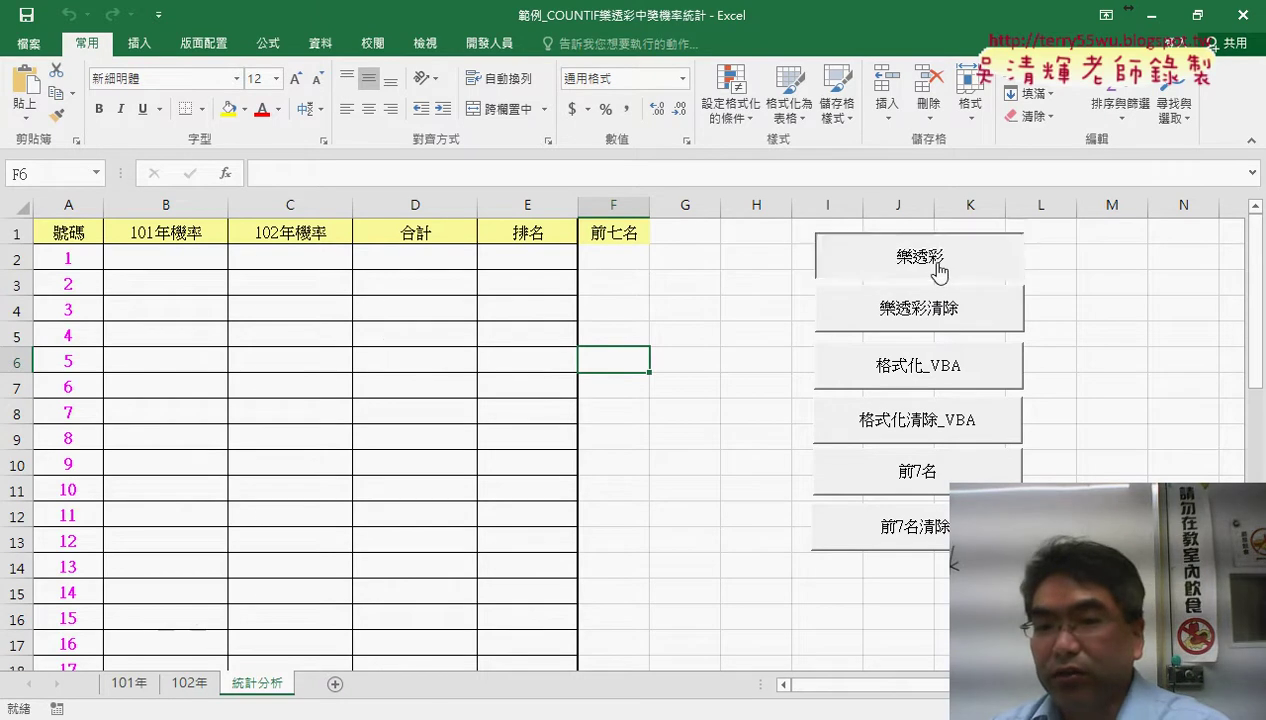
pyautogui.click(938, 268)
pyautogui.click(933, 383)
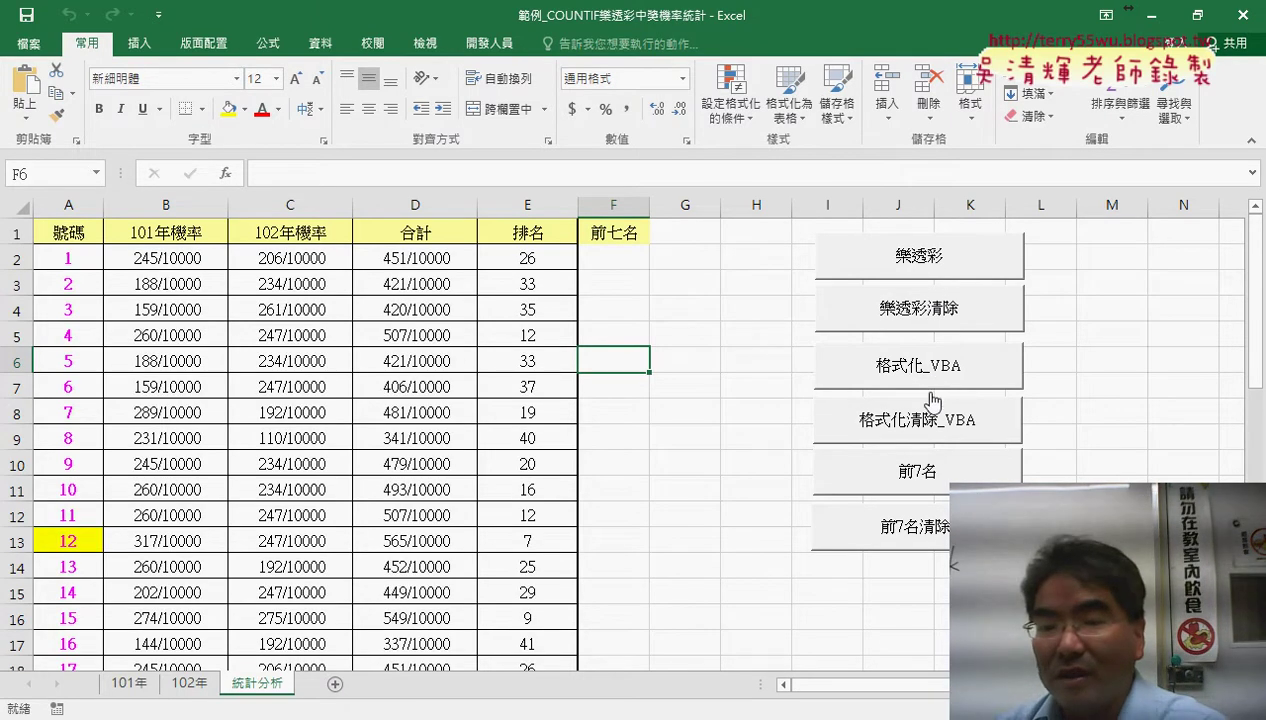
pyautogui.click(924, 432)
pyautogui.click(930, 478)
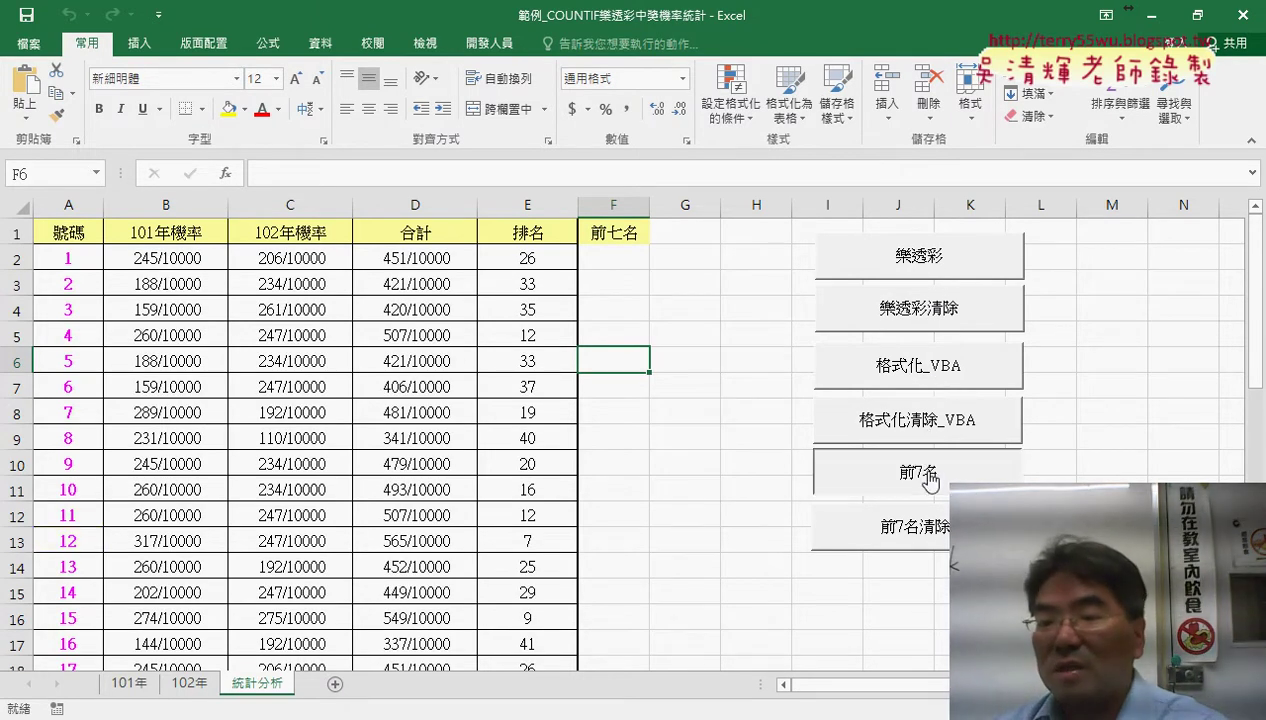
pyautogui.click(915, 526)
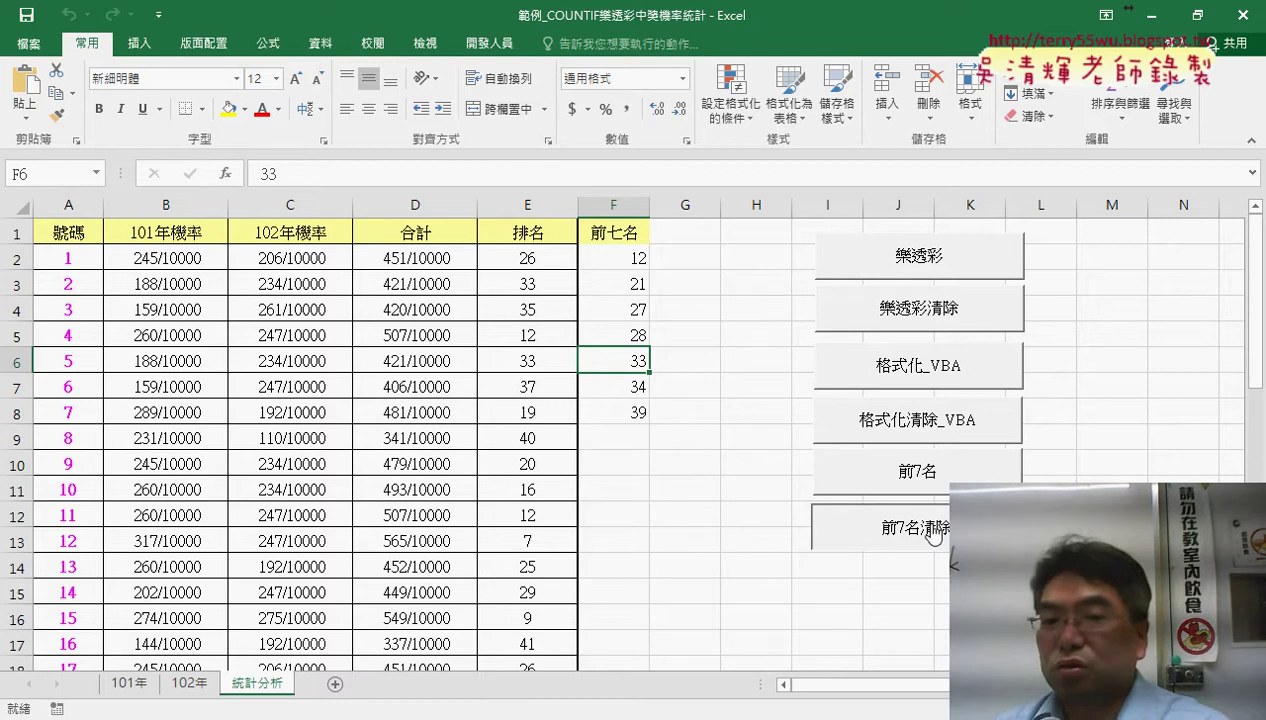
pyautogui.click(761, 488)
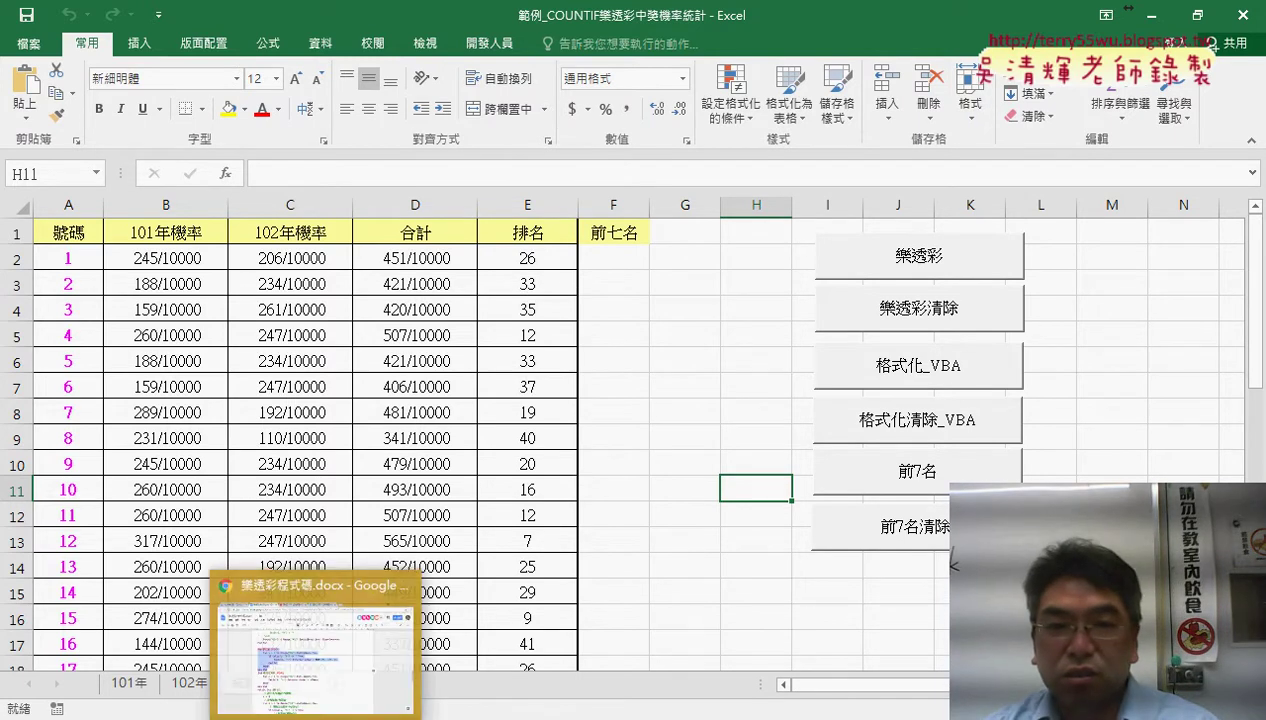
# Close the 樂透彩程式碼.docx tab in Chrome and open 大樂特歷史資料下載.docx from Drive.
pyautogui.click(320, 707)
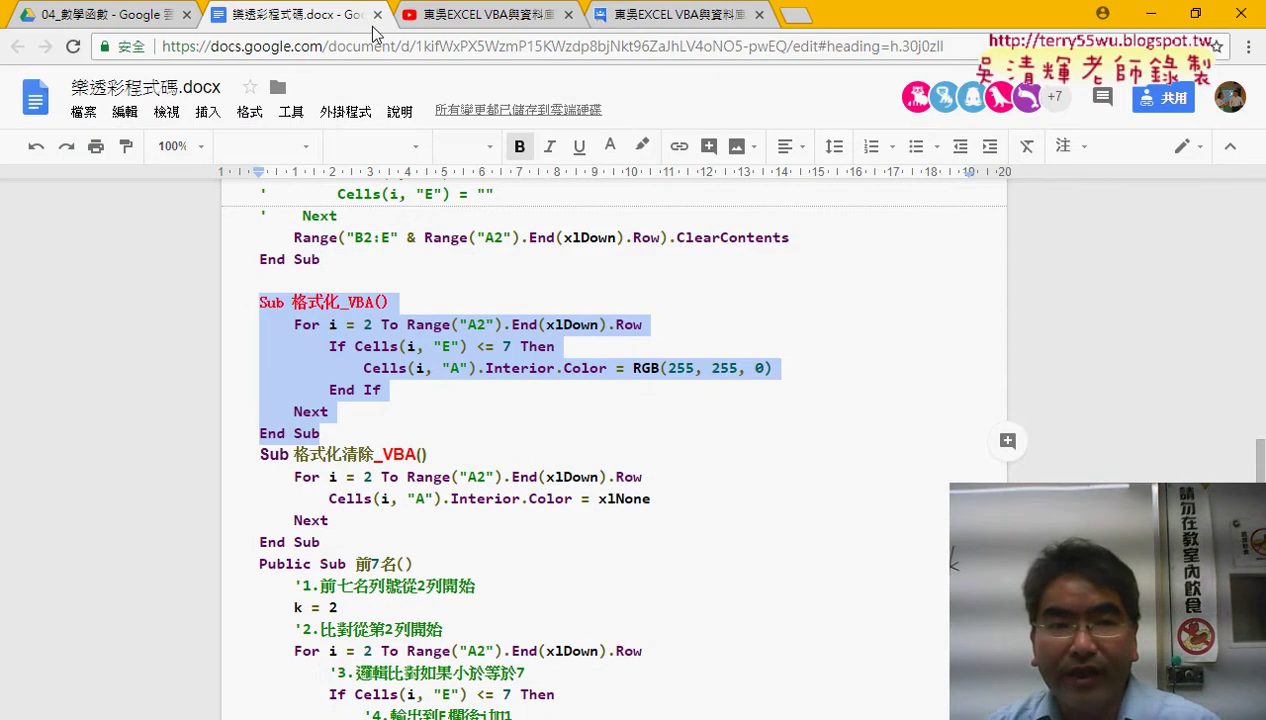
pyautogui.click(377, 14)
pyautogui.click(88, 15)
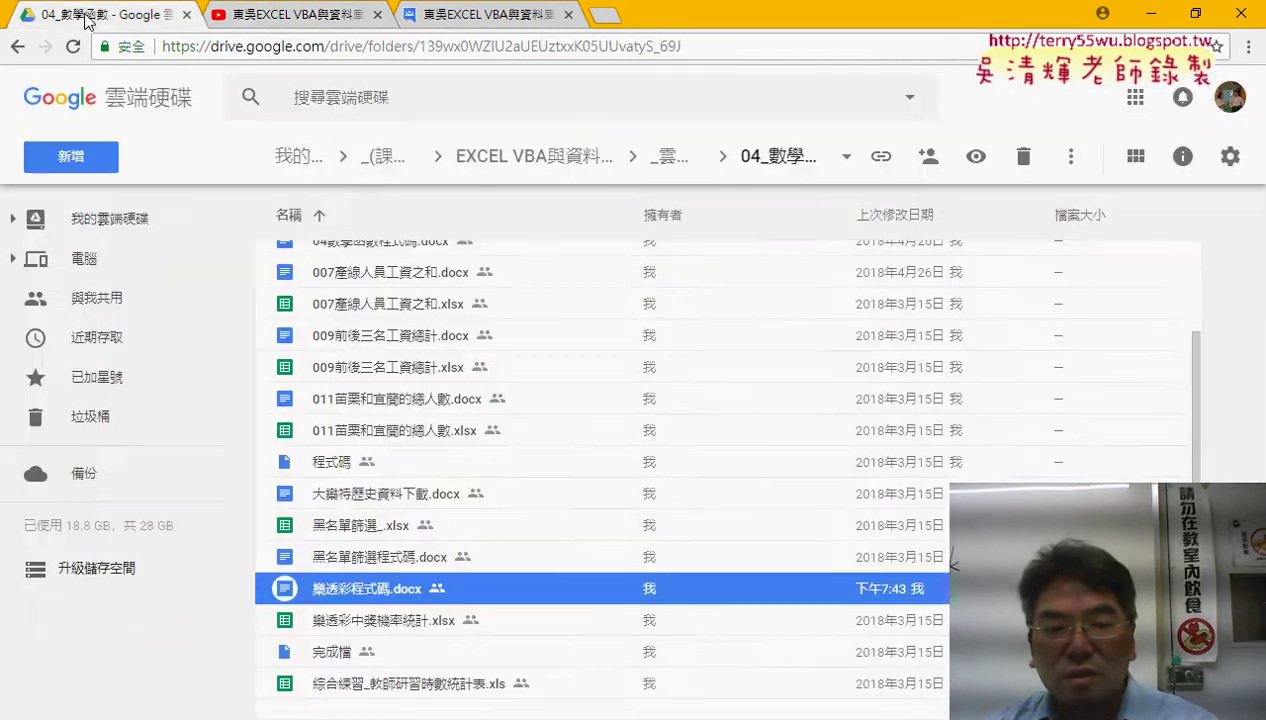
pyautogui.doubleClick(422, 500)
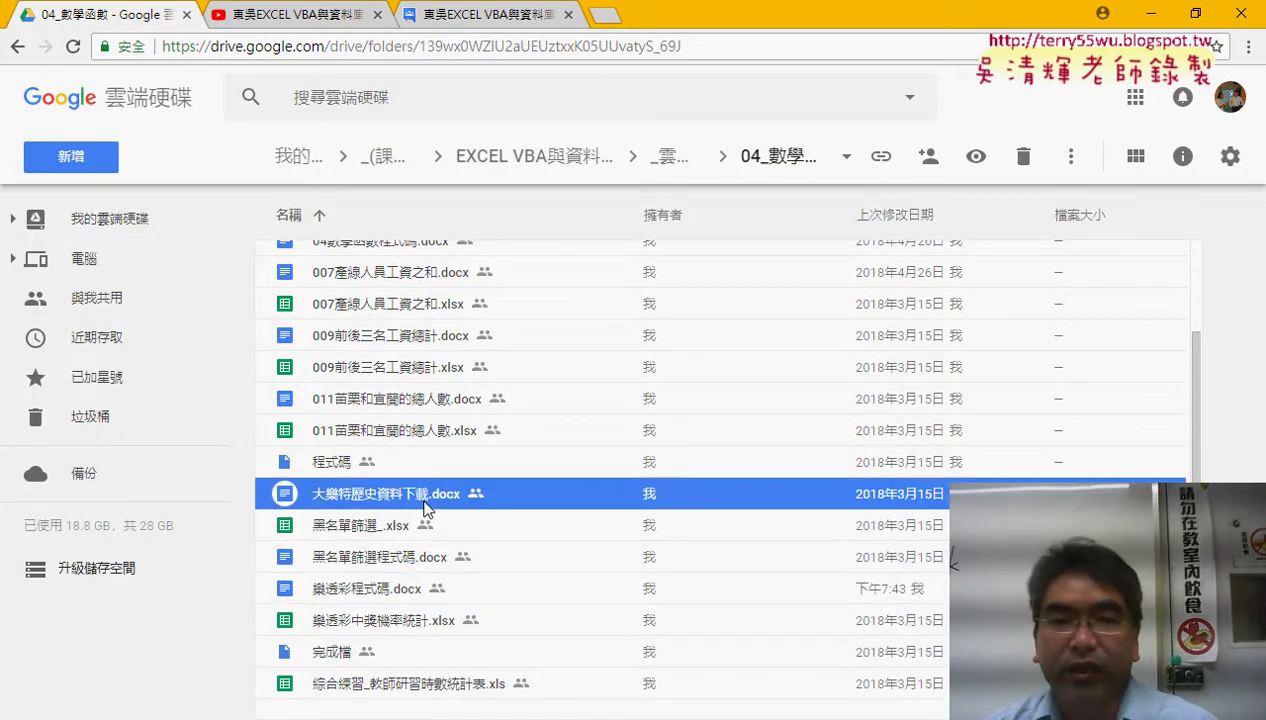